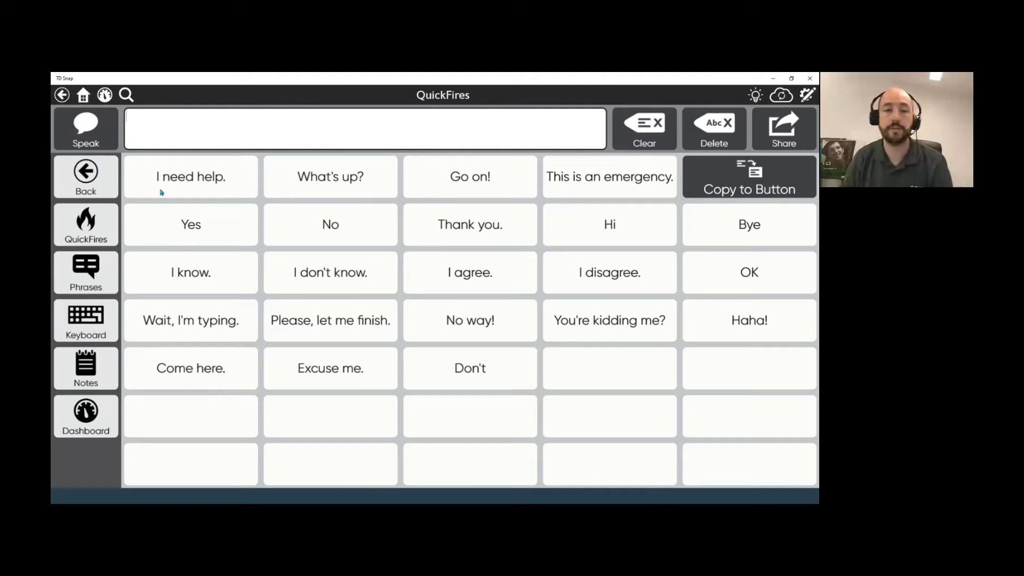
Step: Speak the QuickFires phrases "I need help." and "What's up?", and clear the message window
click(174, 169)
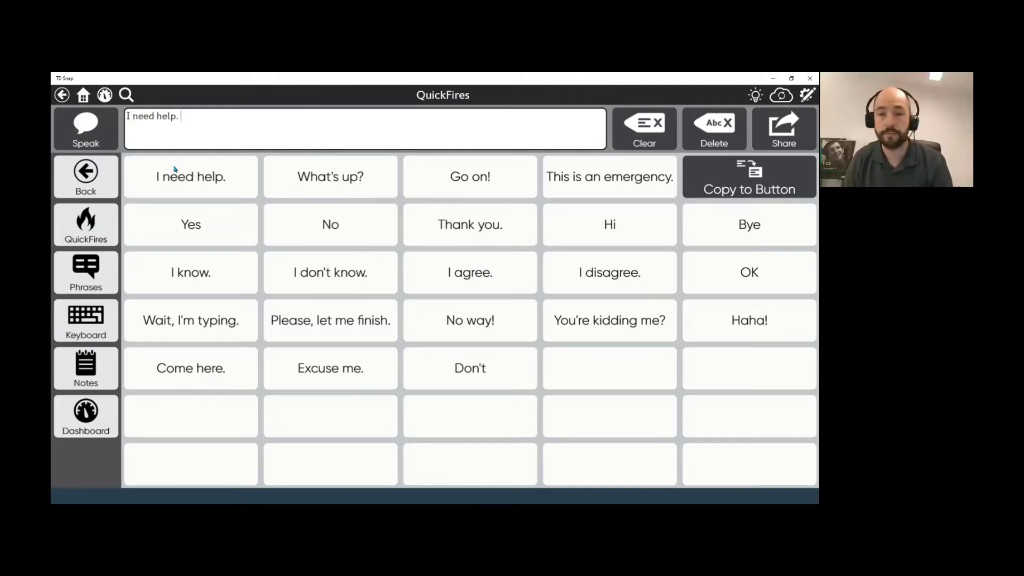
click(344, 175)
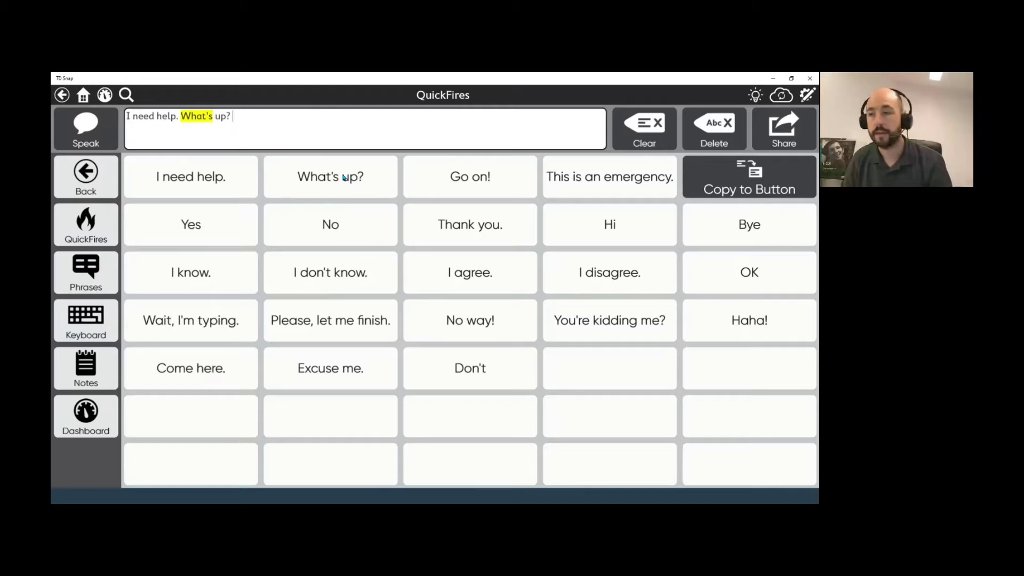
click(616, 139)
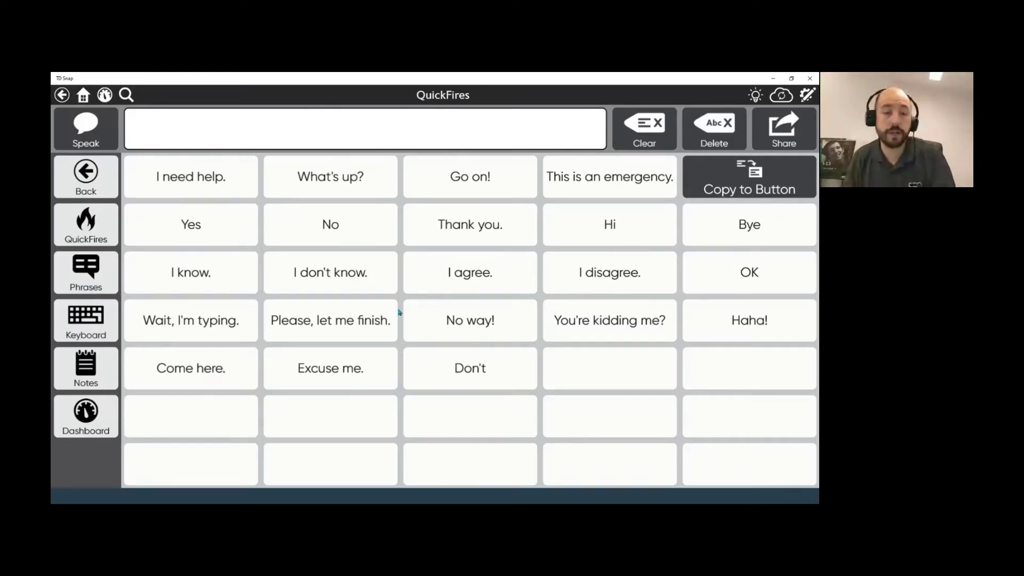
Step: Compose the message "Hi how are you" with the on-screen keyboard and its word predictions
click(104, 329)
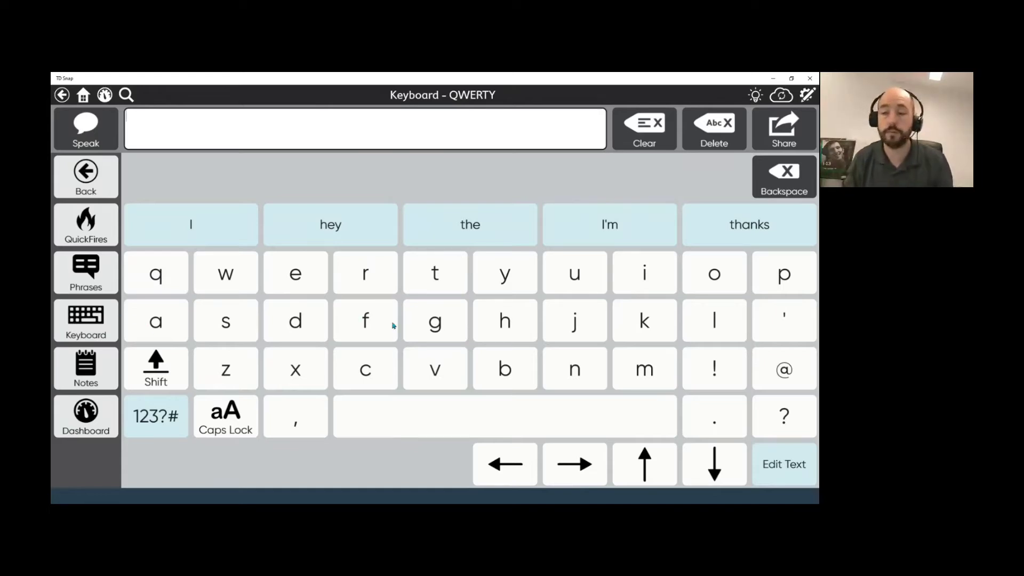
click(502, 320)
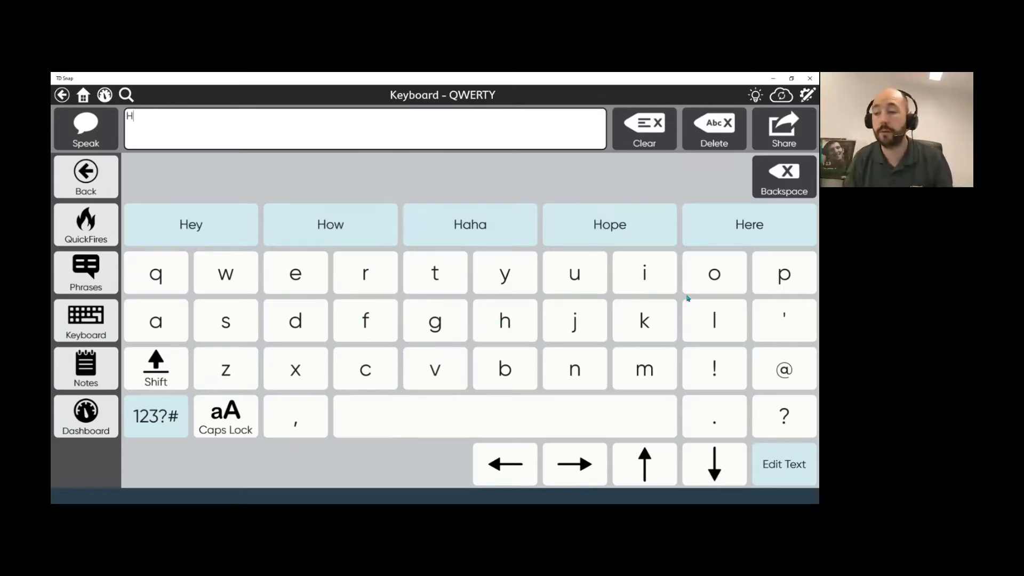
click(666, 278)
click(370, 425)
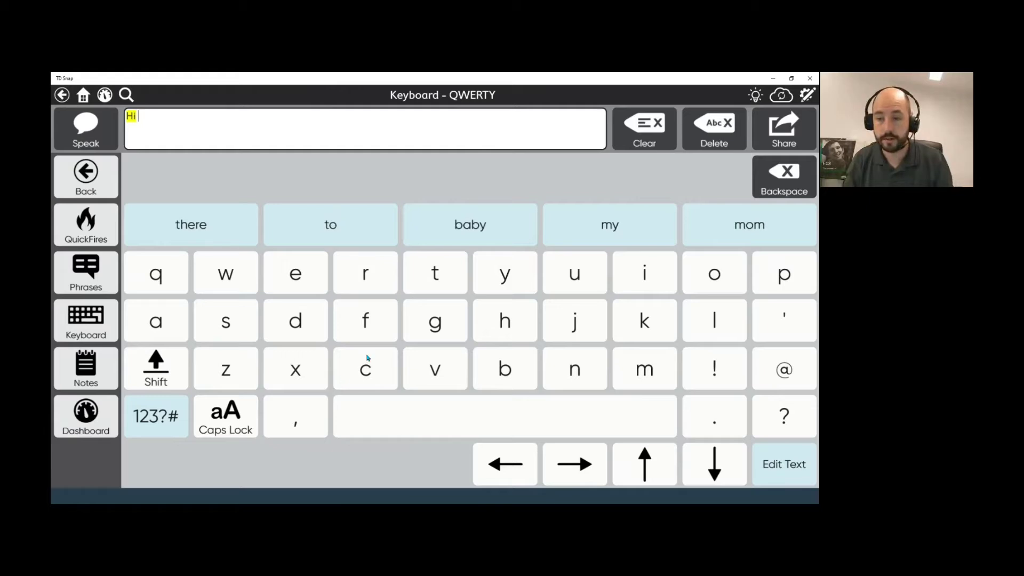
click(478, 322)
click(222, 237)
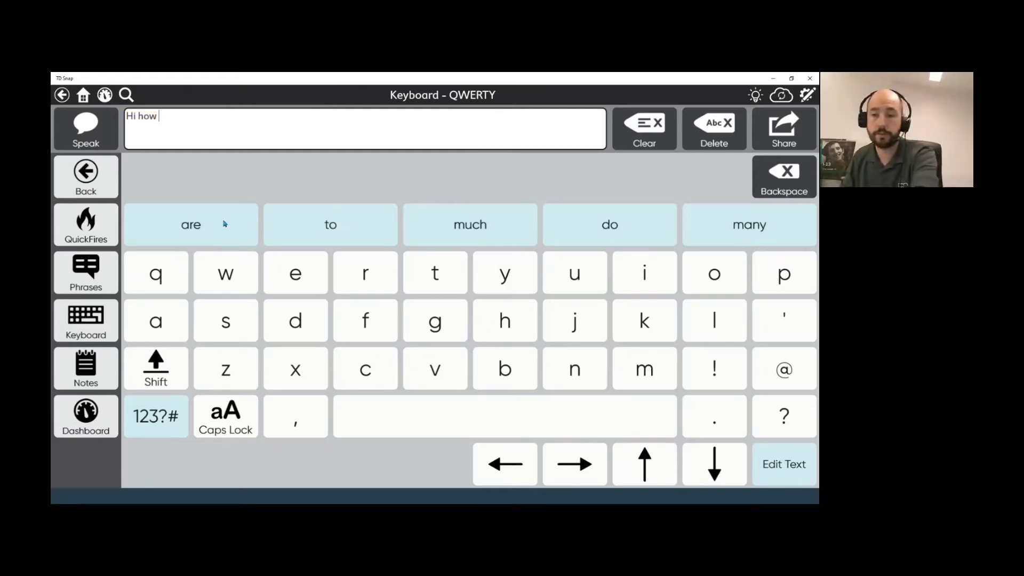
click(215, 223)
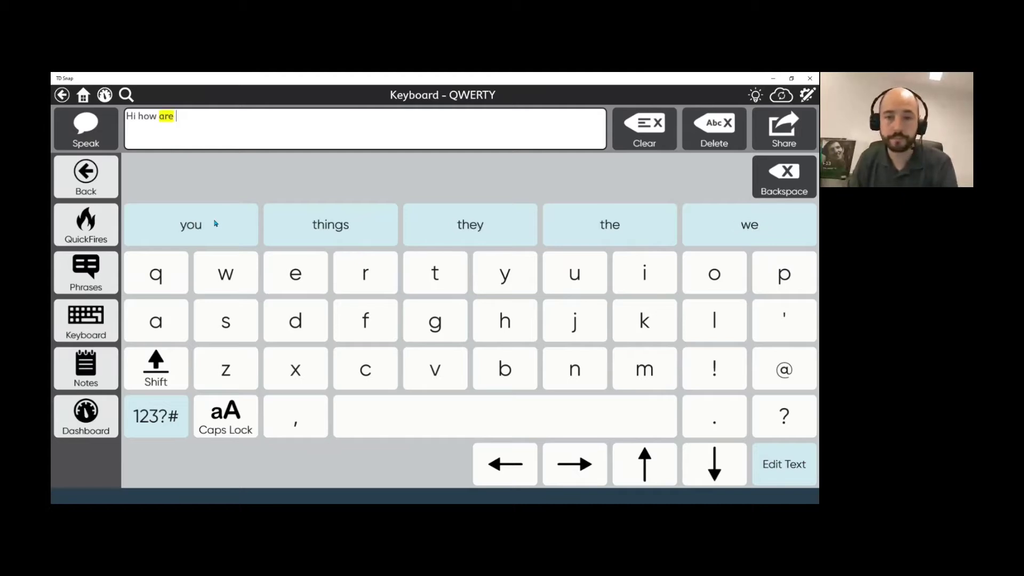
click(215, 223)
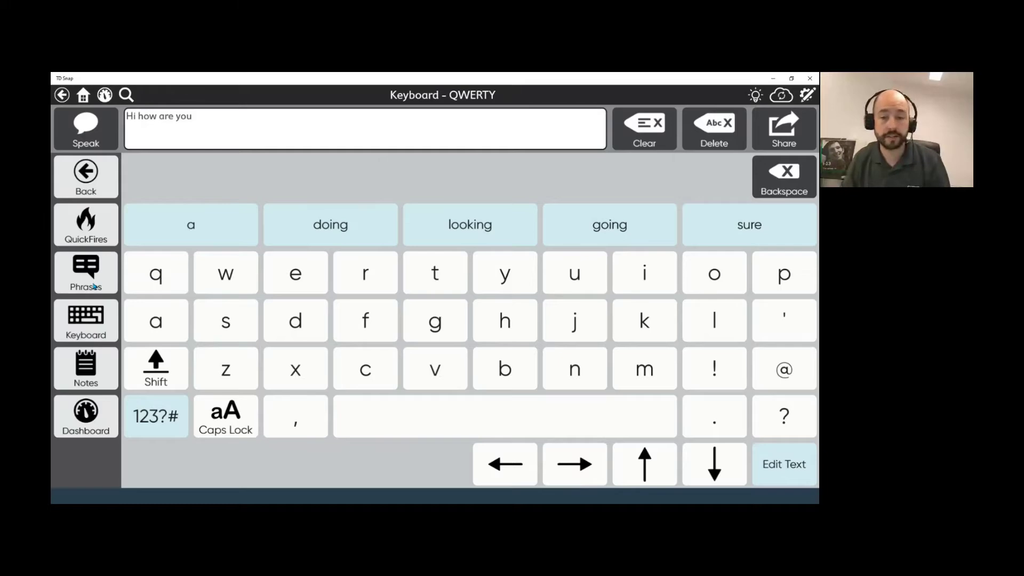
Step: Copy the composed message to the first empty button of the Custom 1 phrases page and accept it
click(94, 287)
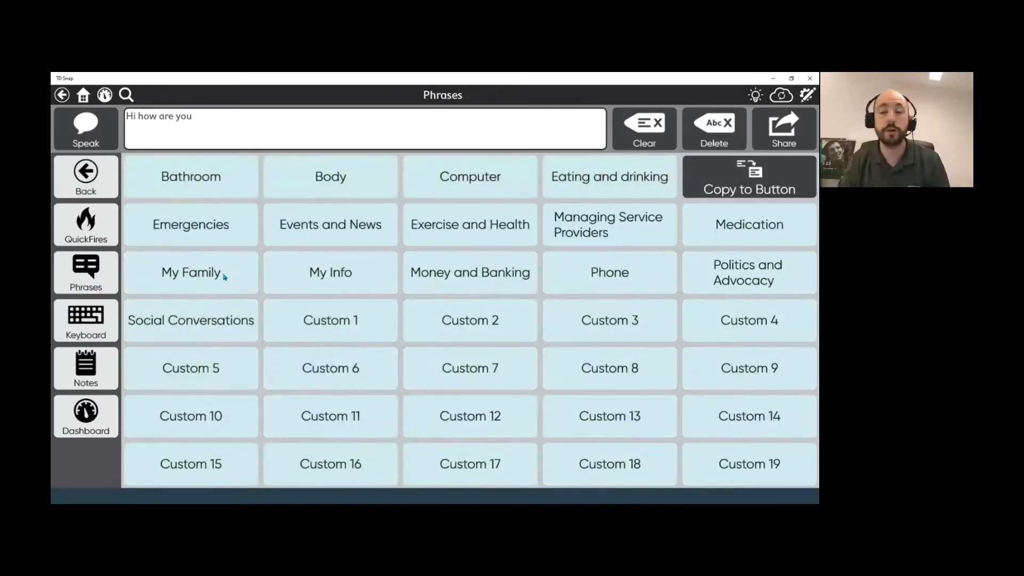
click(325, 327)
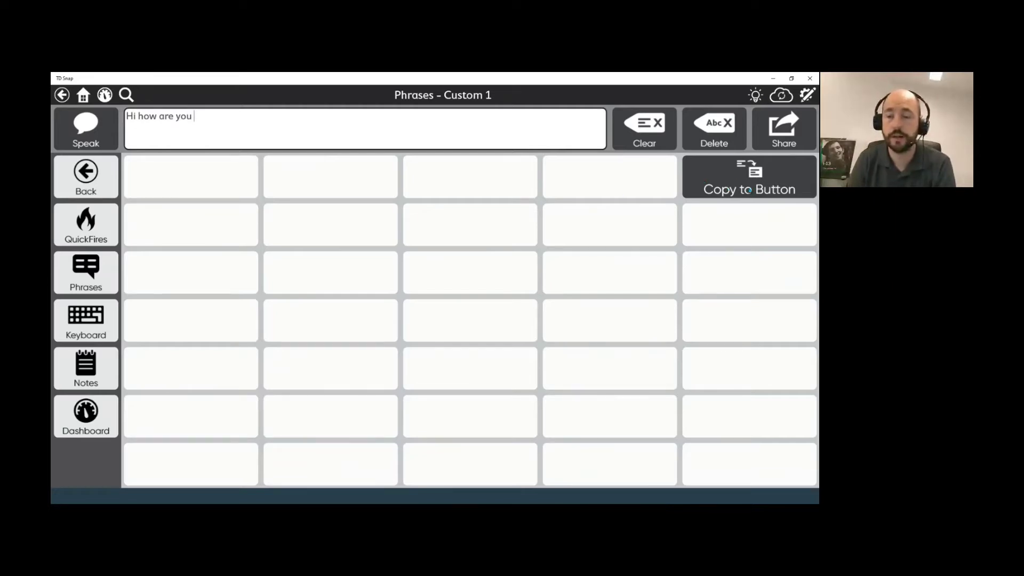
click(753, 183)
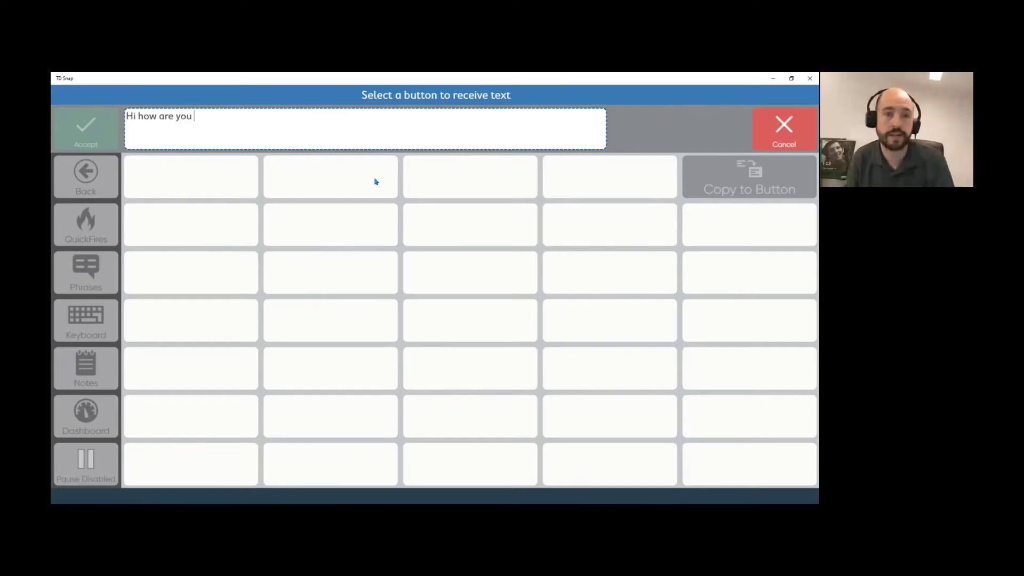
click(197, 181)
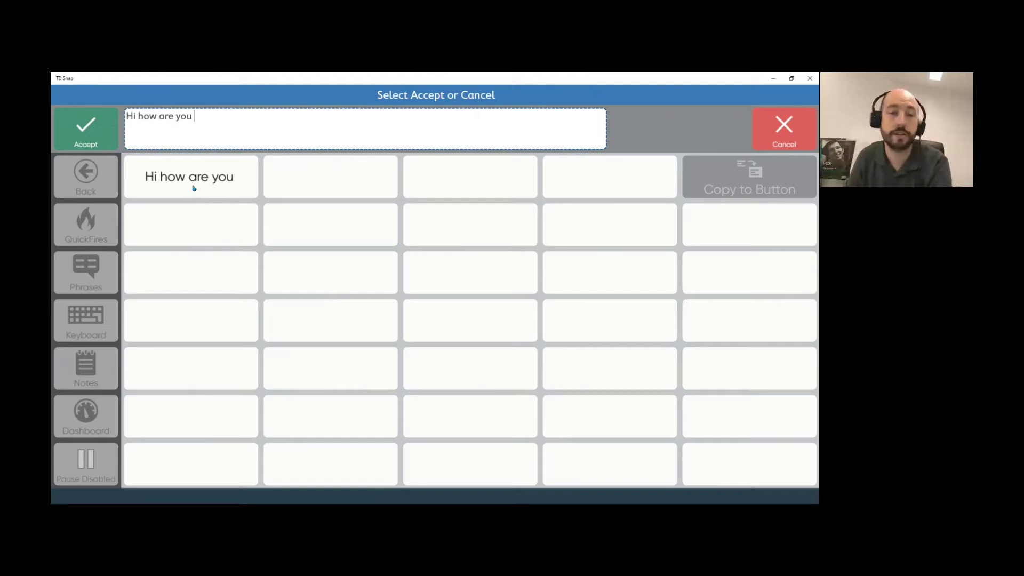
click(86, 130)
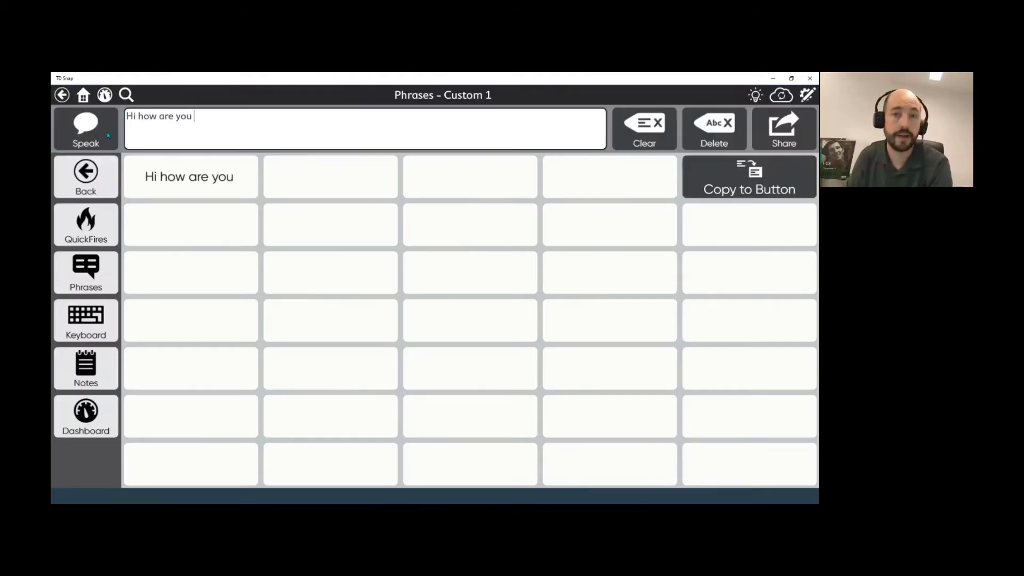
Step: Clear the message window, test the saved "Hi how are you" phrase button, and clear the window again
click(646, 144)
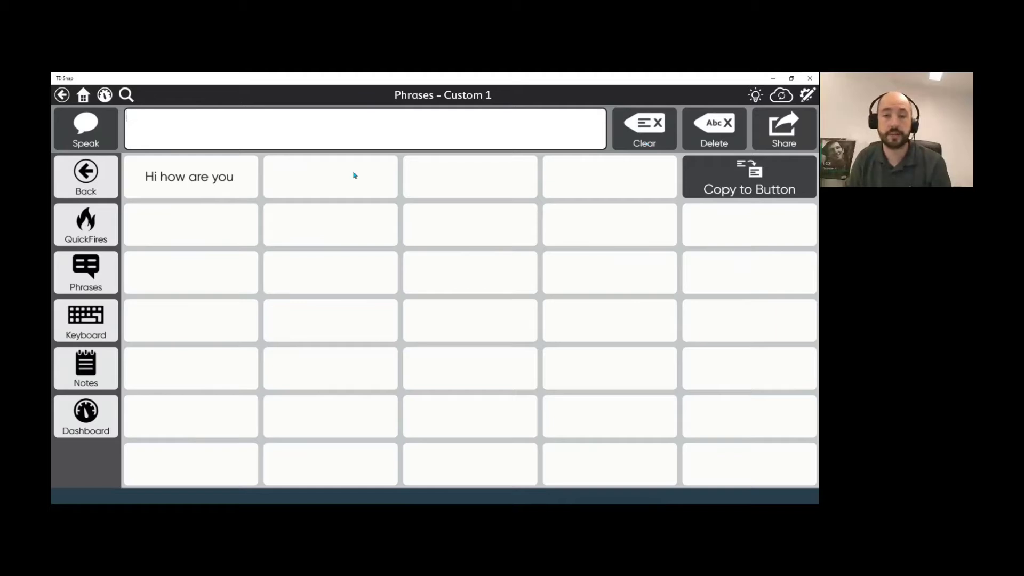
click(174, 178)
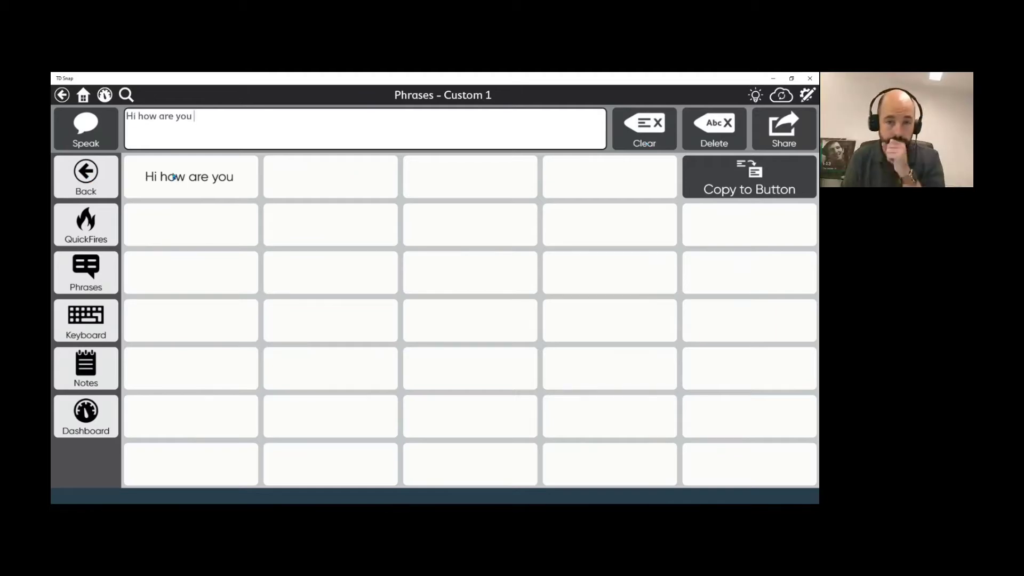
click(642, 130)
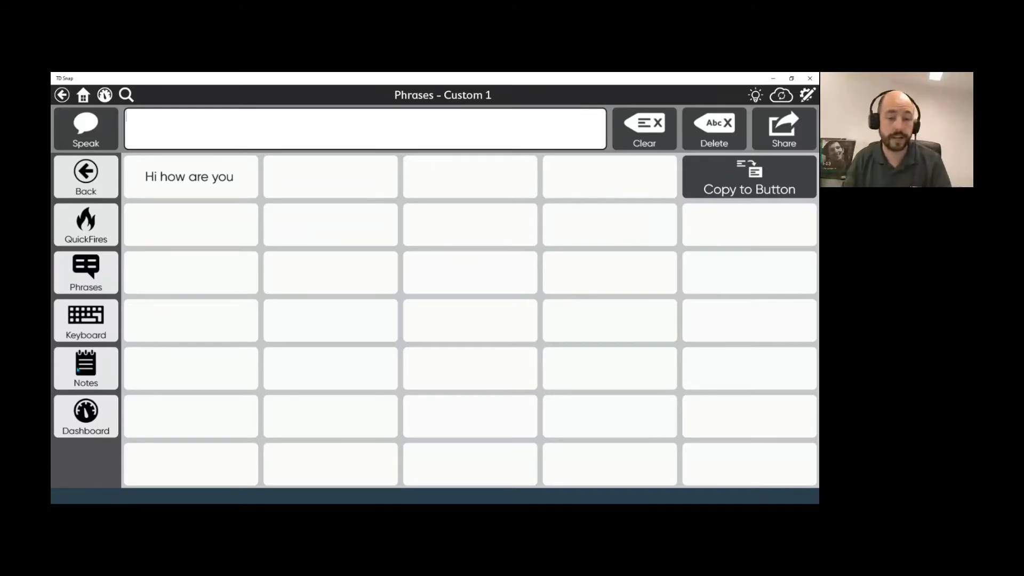
Step: Switch from the Snap dashboard to the home grid of accessible apps and open its Speak page
click(87, 413)
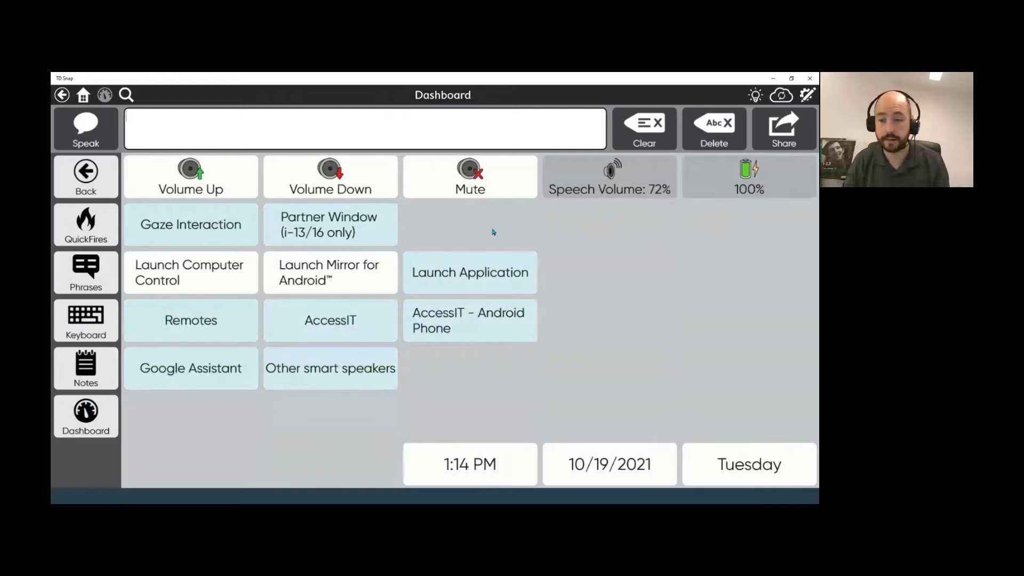
click(452, 274)
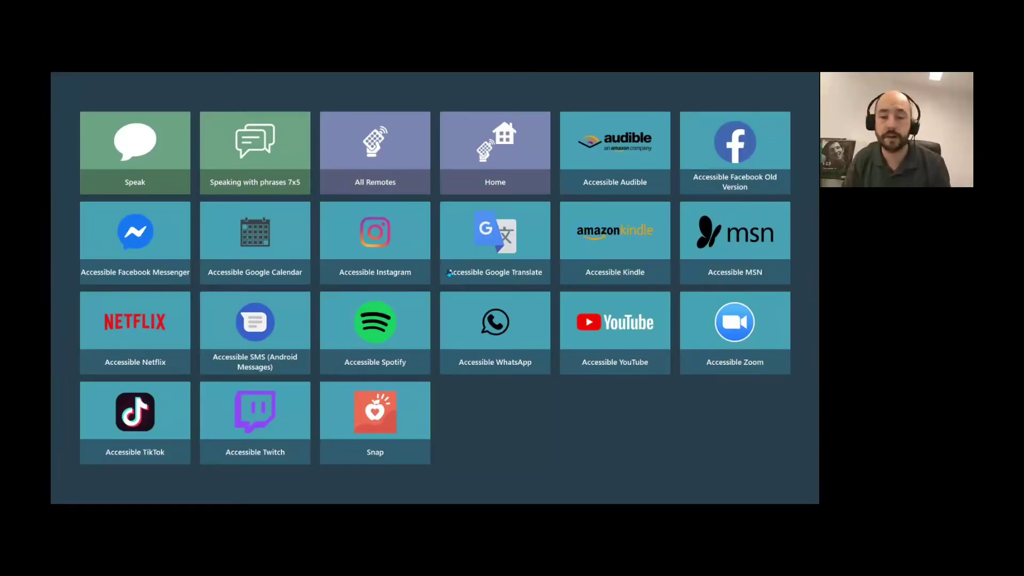
click(396, 420)
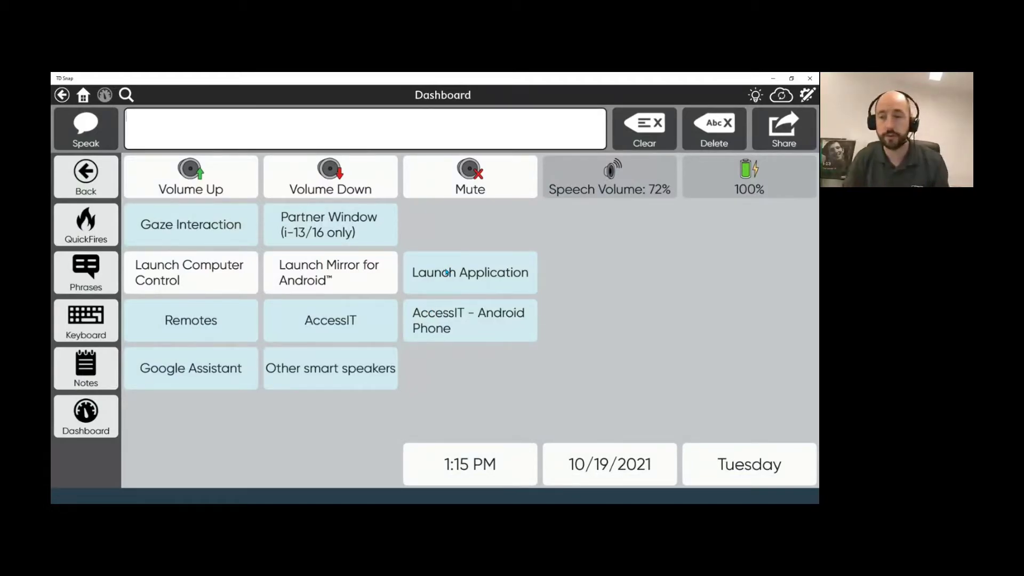
click(450, 273)
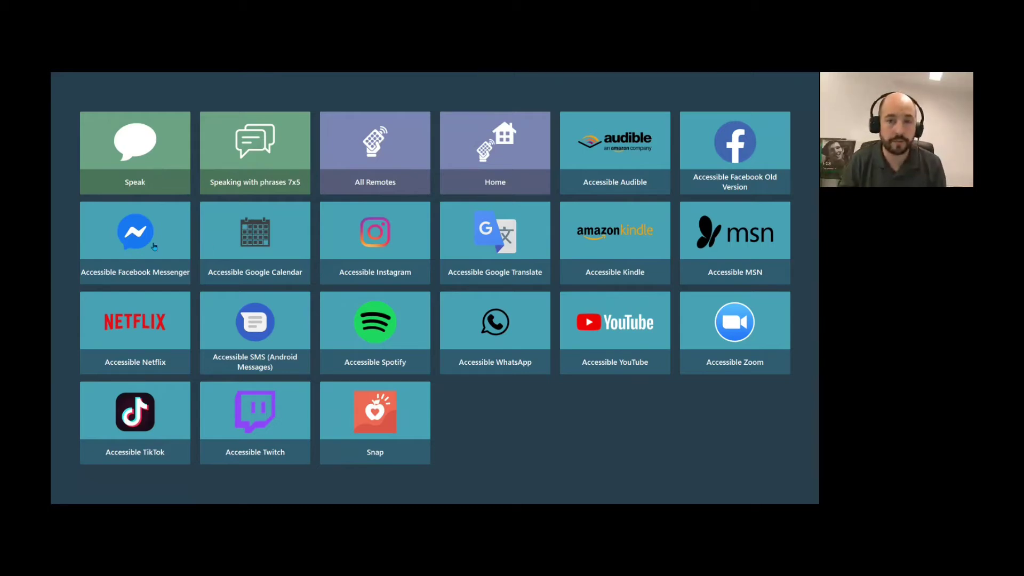
click(156, 180)
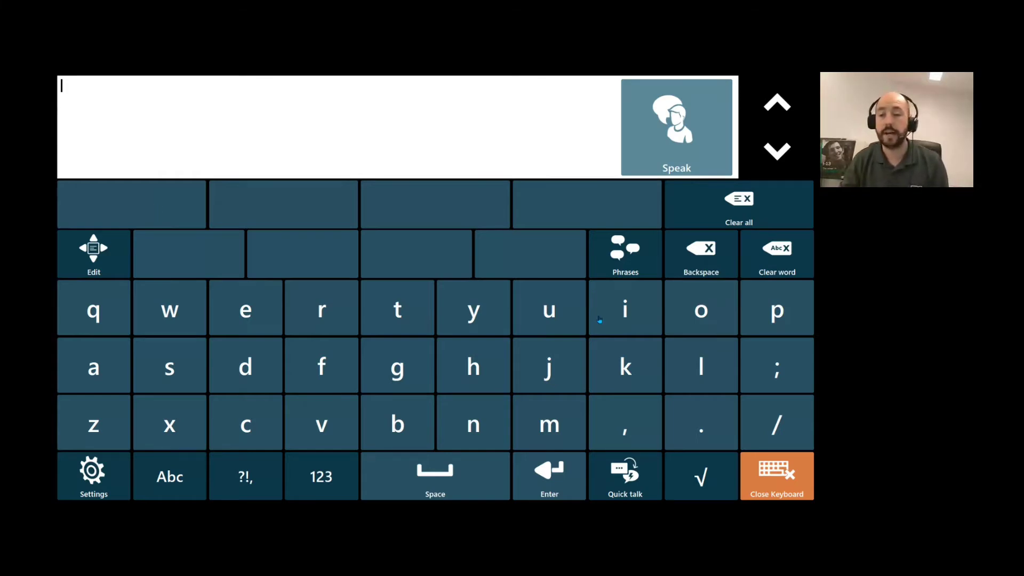
click(476, 367)
click(473, 370)
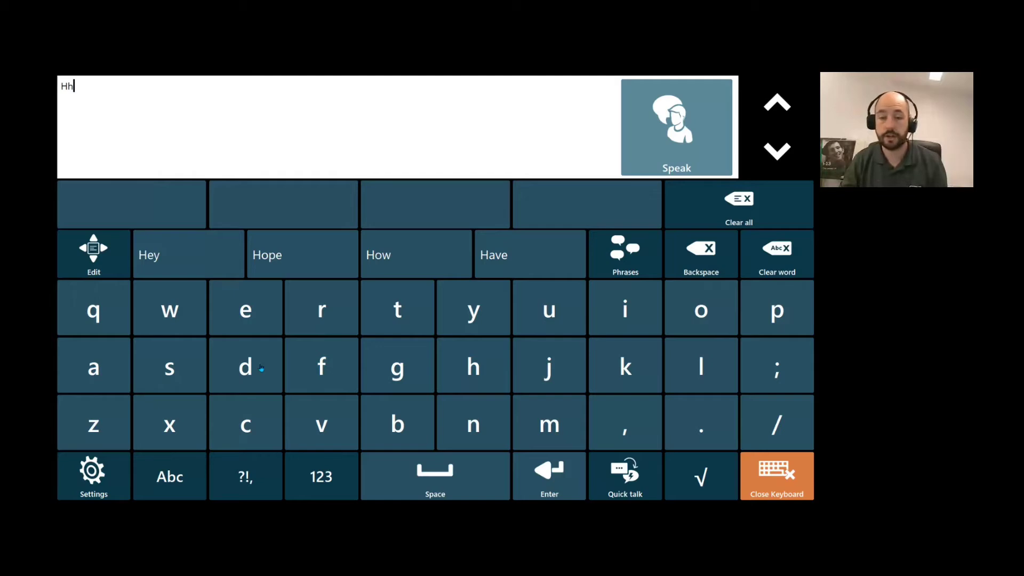
click(97, 379)
click(483, 303)
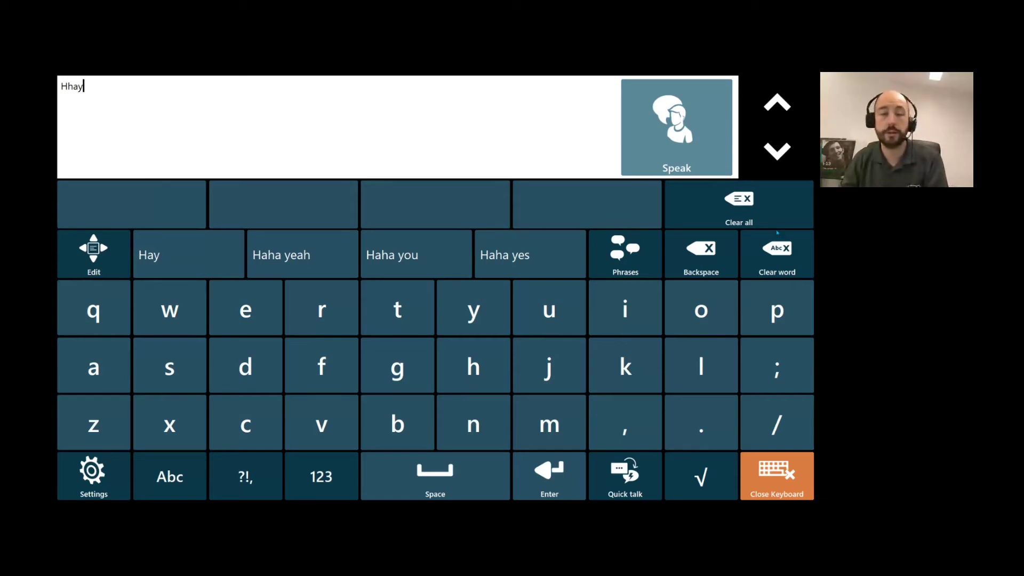
click(761, 204)
click(386, 343)
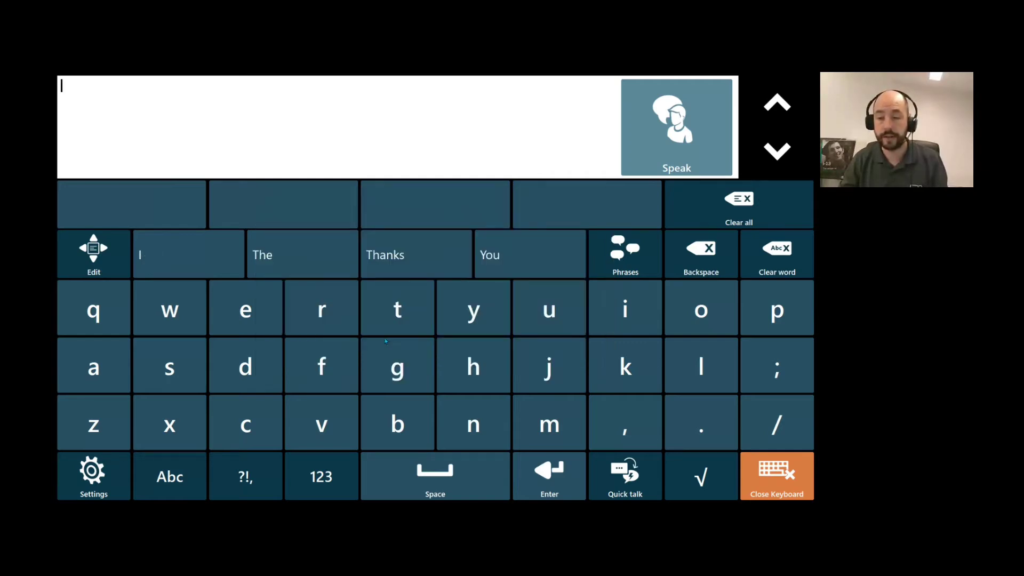
Step: Compose the message "Hi how are you feeling?" on the Speak keyboard, completing it with word and sentence predictions
click(467, 366)
click(646, 315)
click(435, 472)
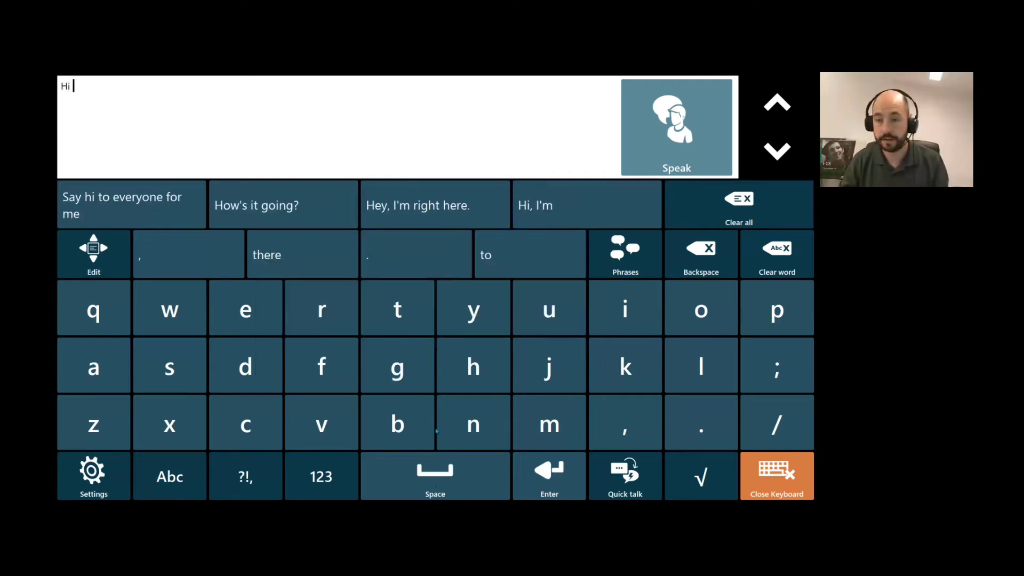
click(474, 378)
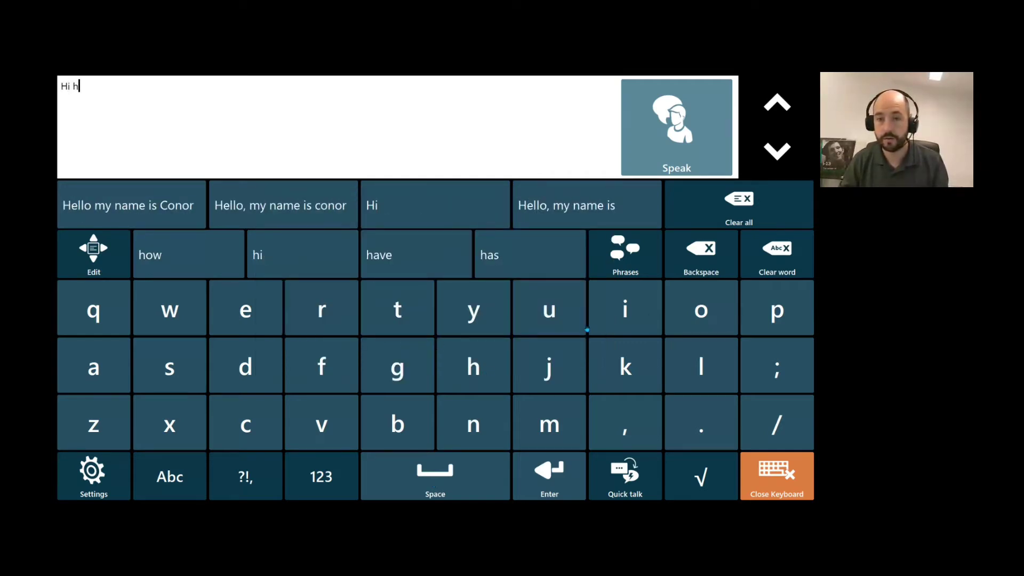
click(699, 309)
click(156, 317)
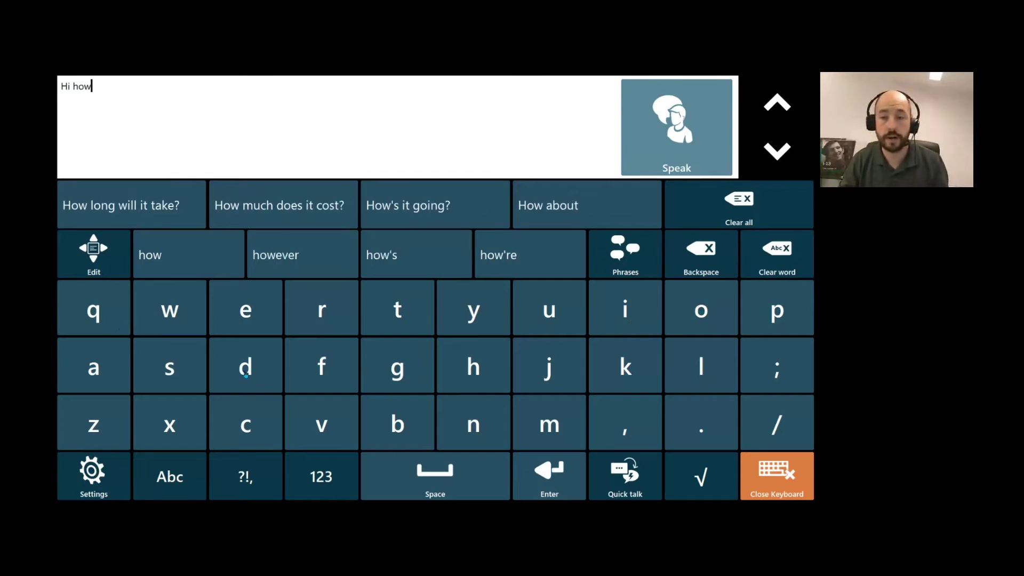
click(415, 462)
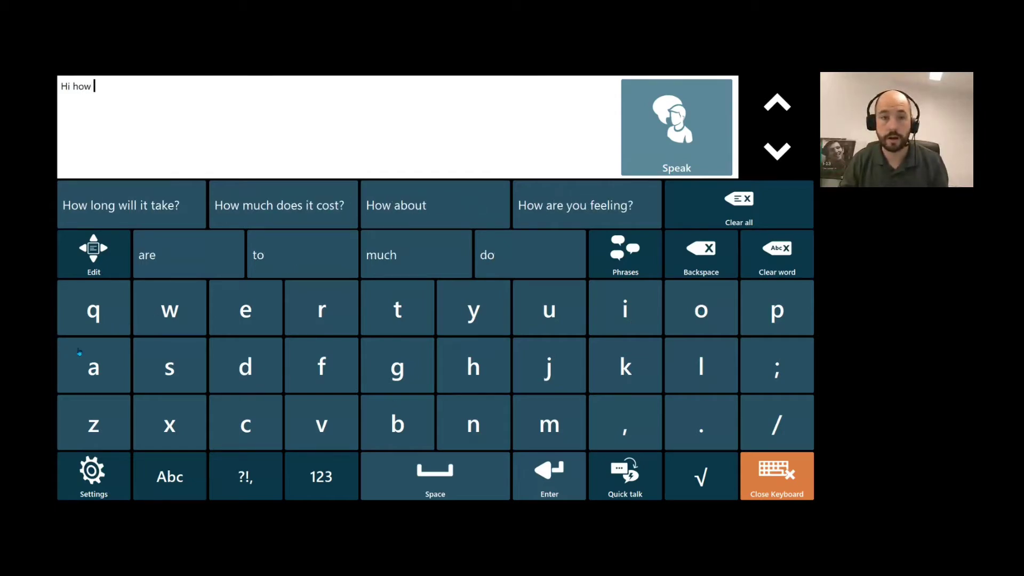
click(80, 352)
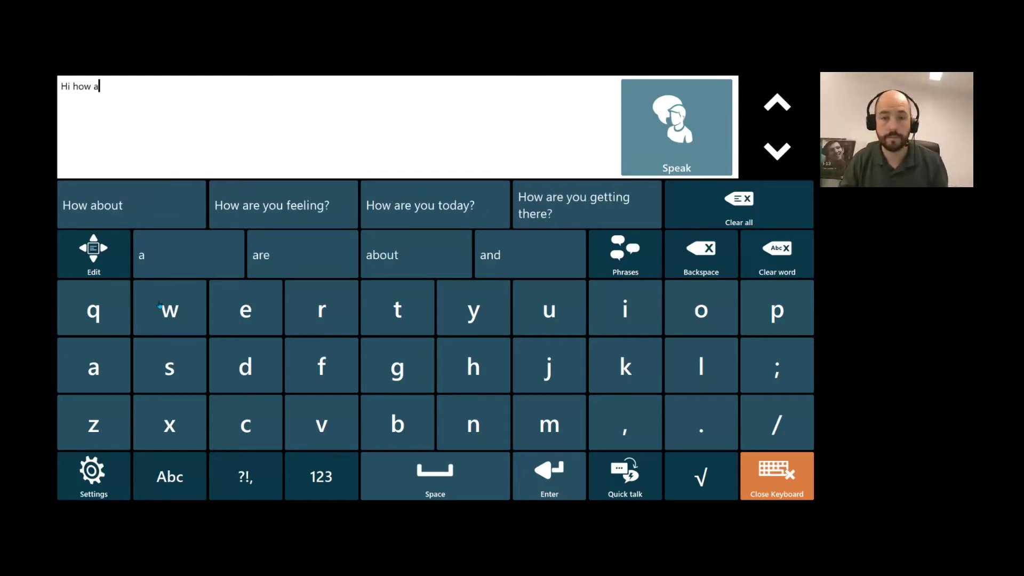
click(284, 255)
text(you)
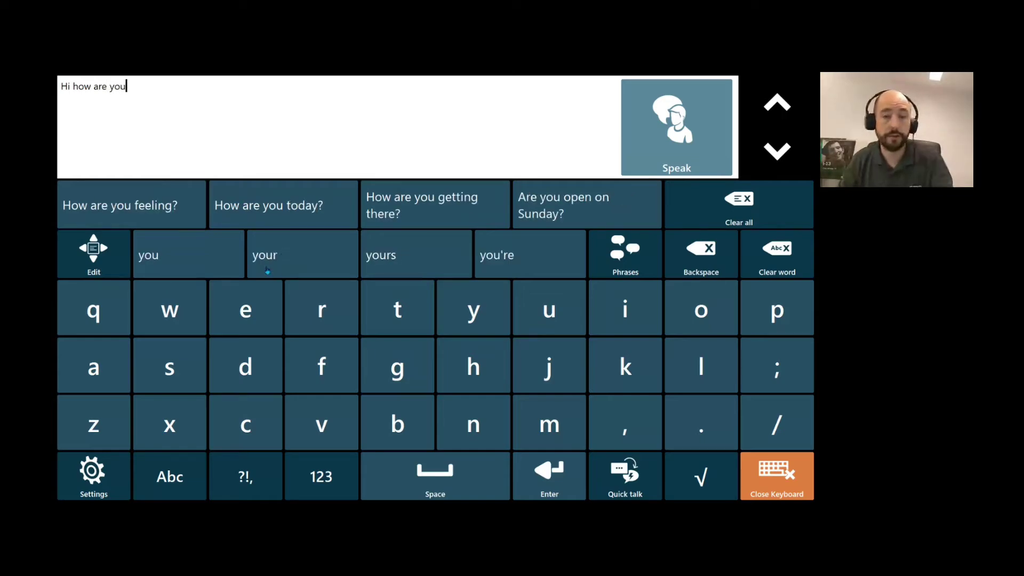
click(181, 203)
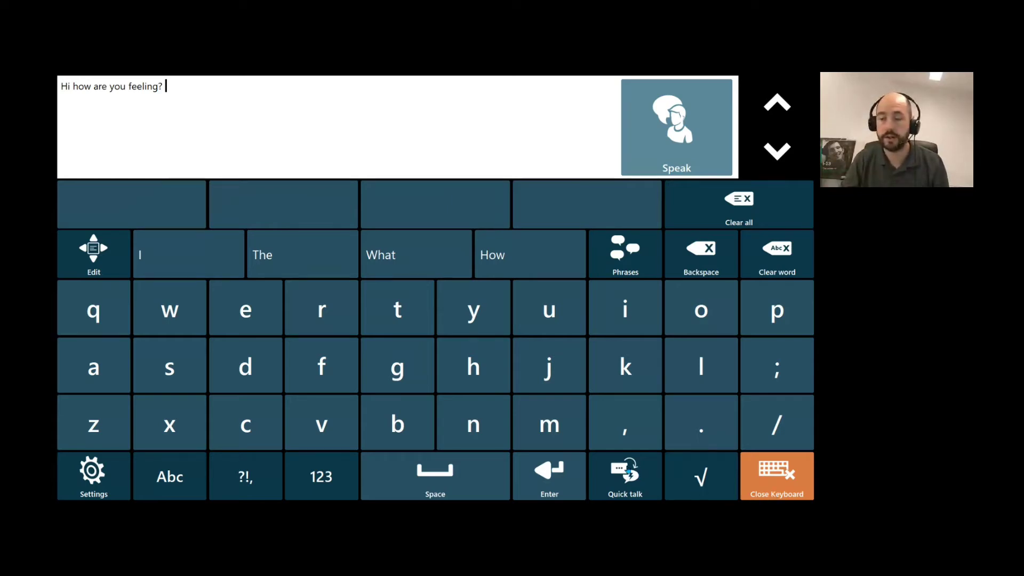
Step: Enter the predicted word "Thanks" in a Quick talk message and return to the main Speak message
click(627, 472)
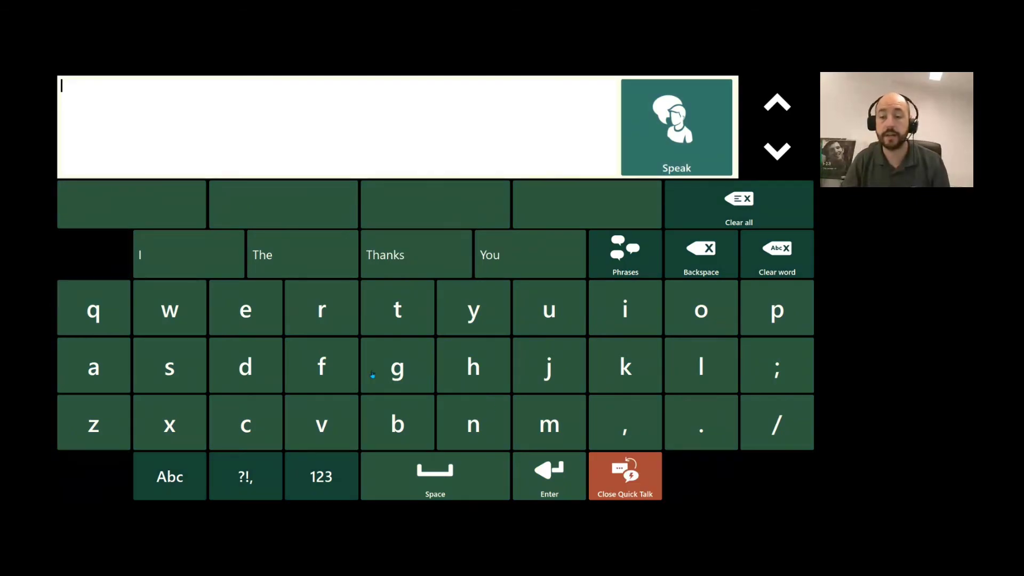
click(439, 253)
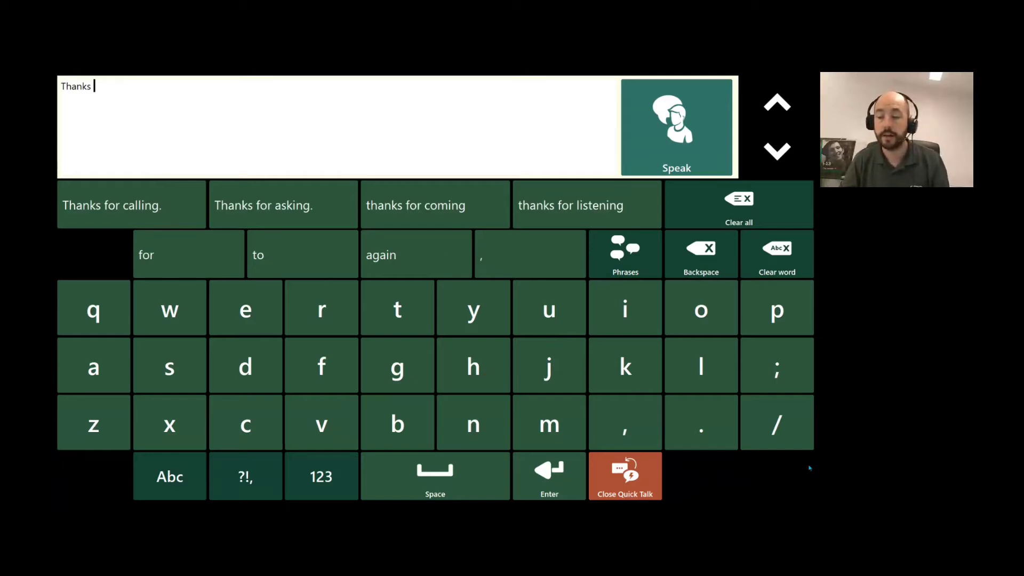
click(654, 478)
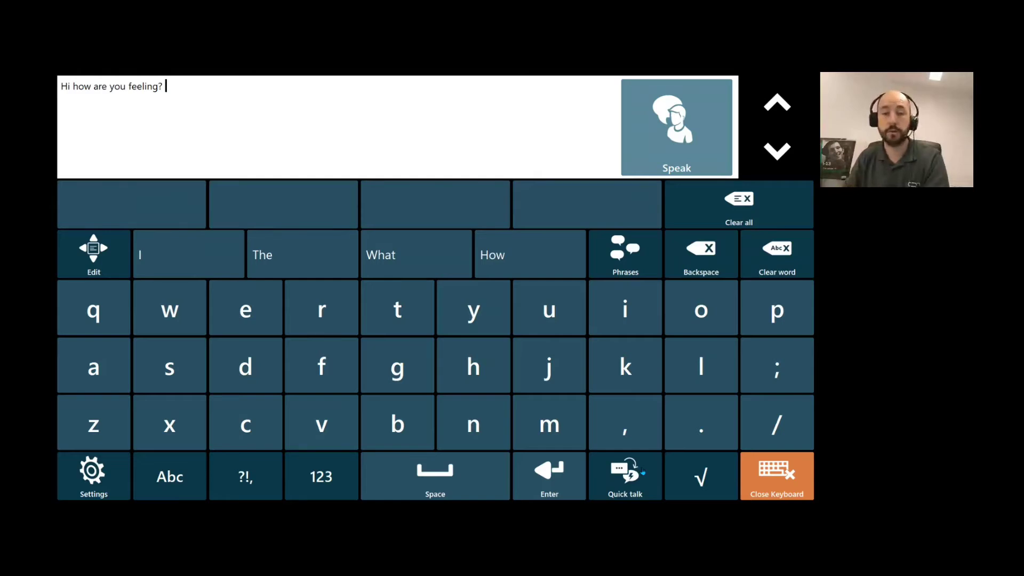
Step: Replace the Quick talk message with "No thanks, I'm done.", completing it with the sentence prediction, and return to the main Speak message
click(643, 472)
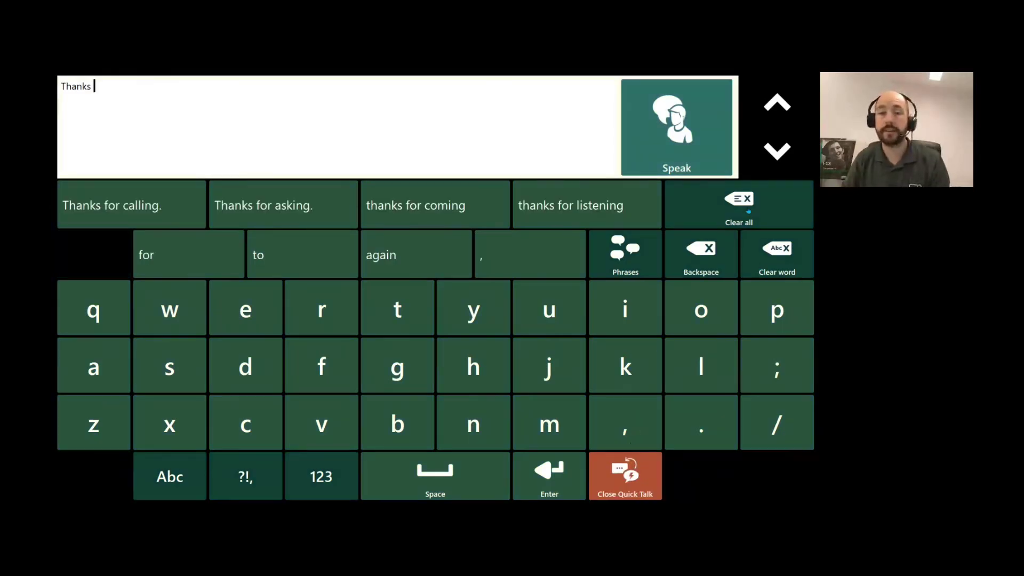
click(749, 212)
click(370, 335)
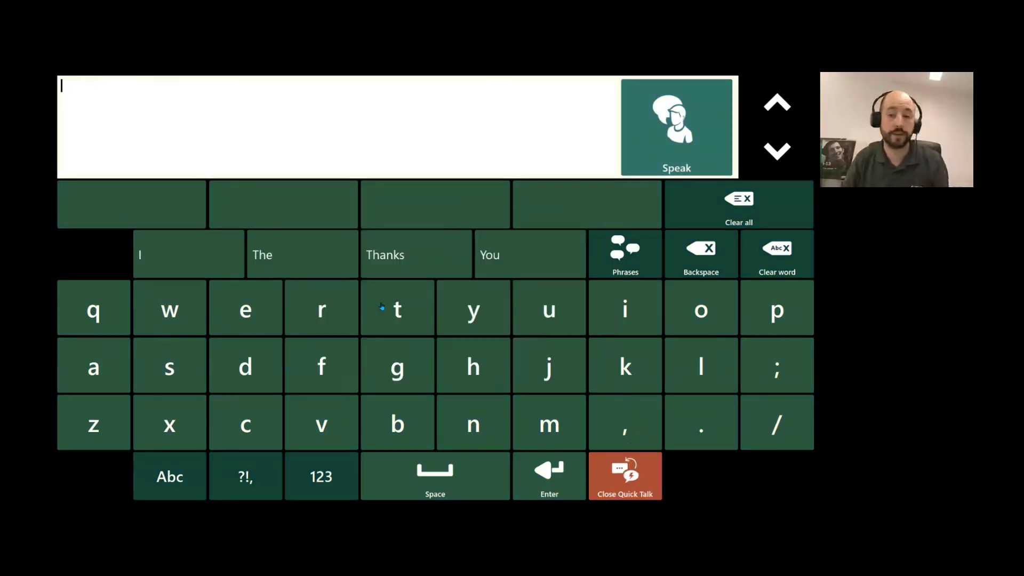
click(454, 437)
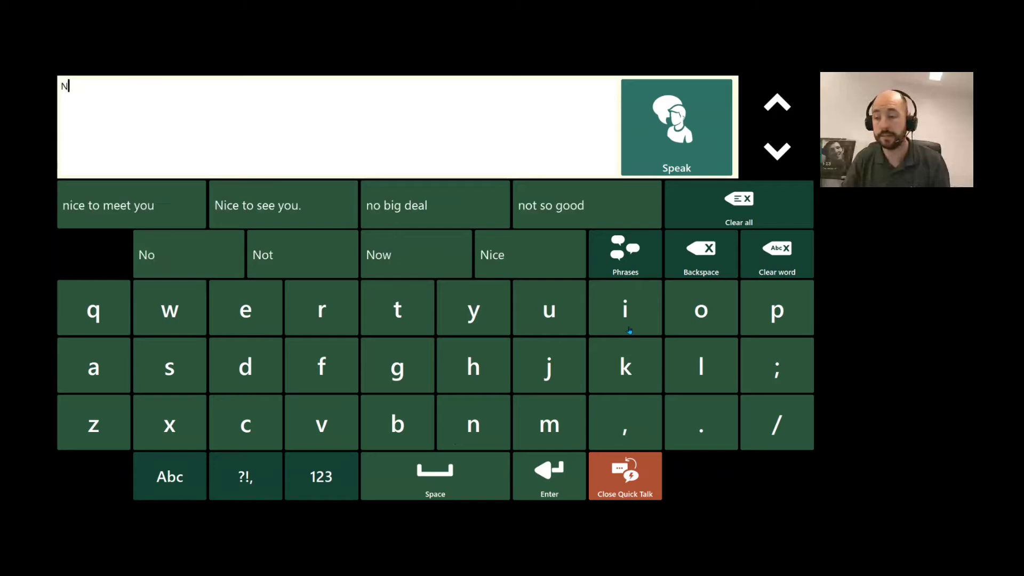
click(684, 314)
text(thanks)
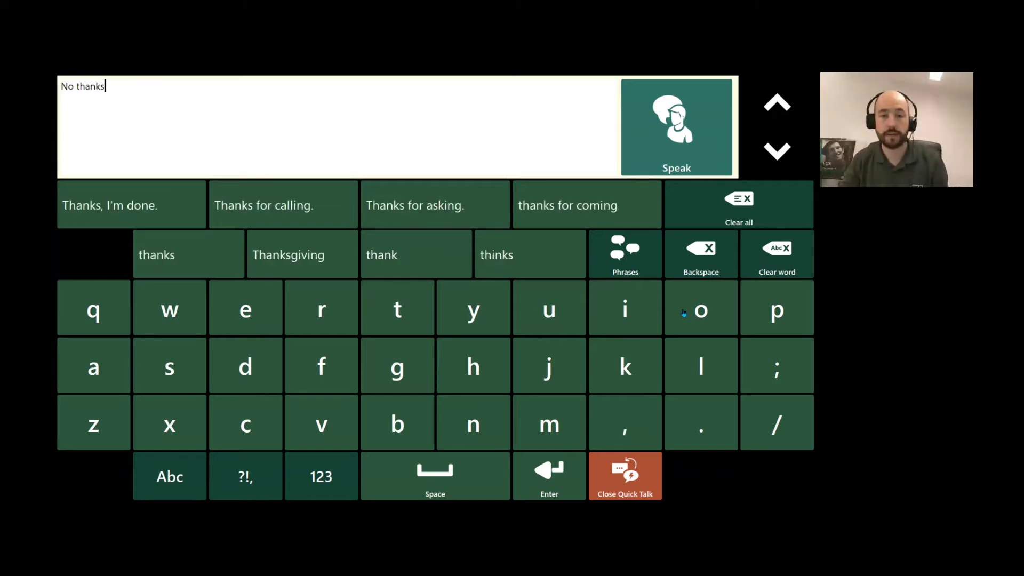
click(110, 203)
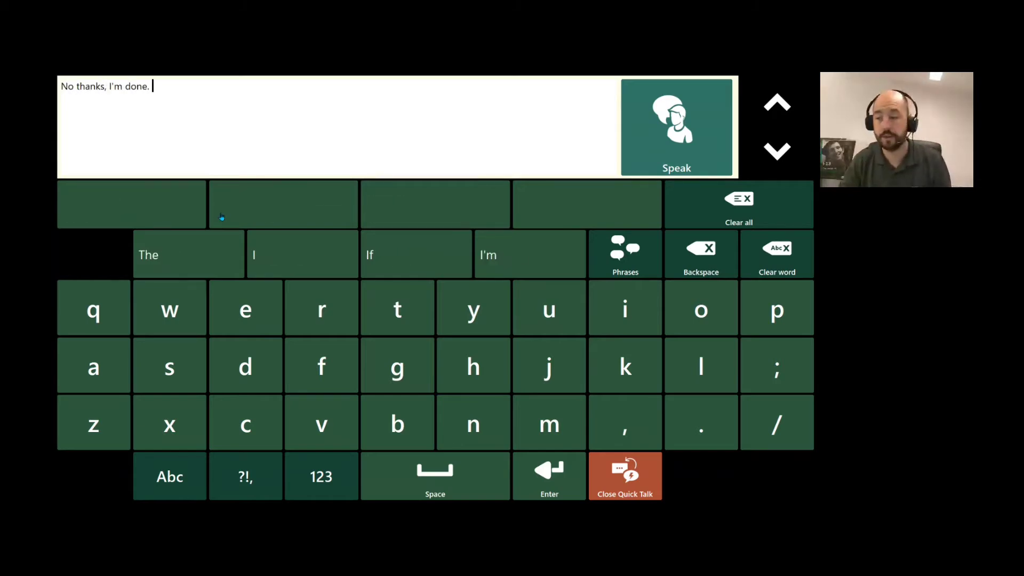
click(633, 475)
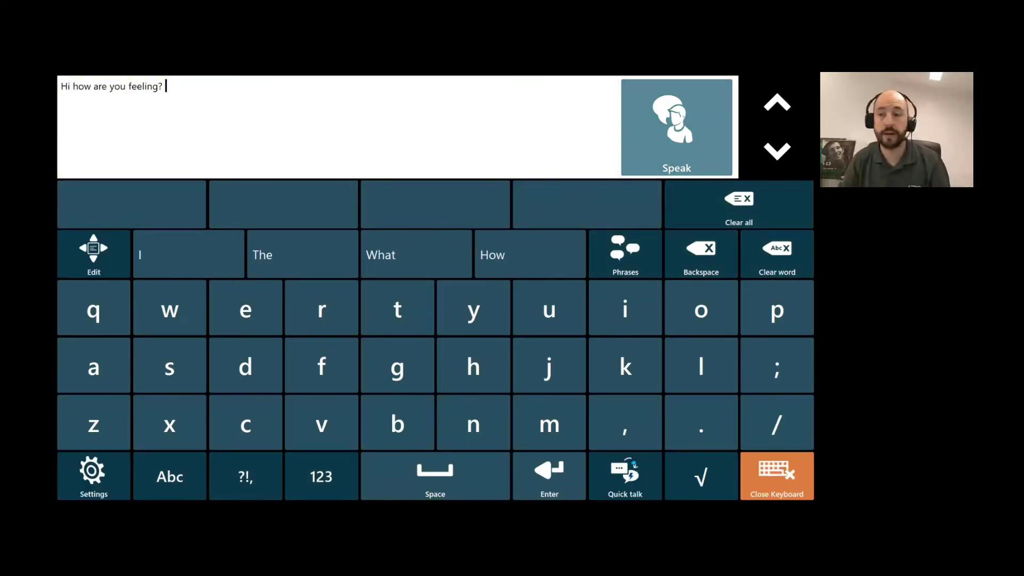
Step: Clear all text from the main Speak message and enter "Hi" followed by a space
click(739, 203)
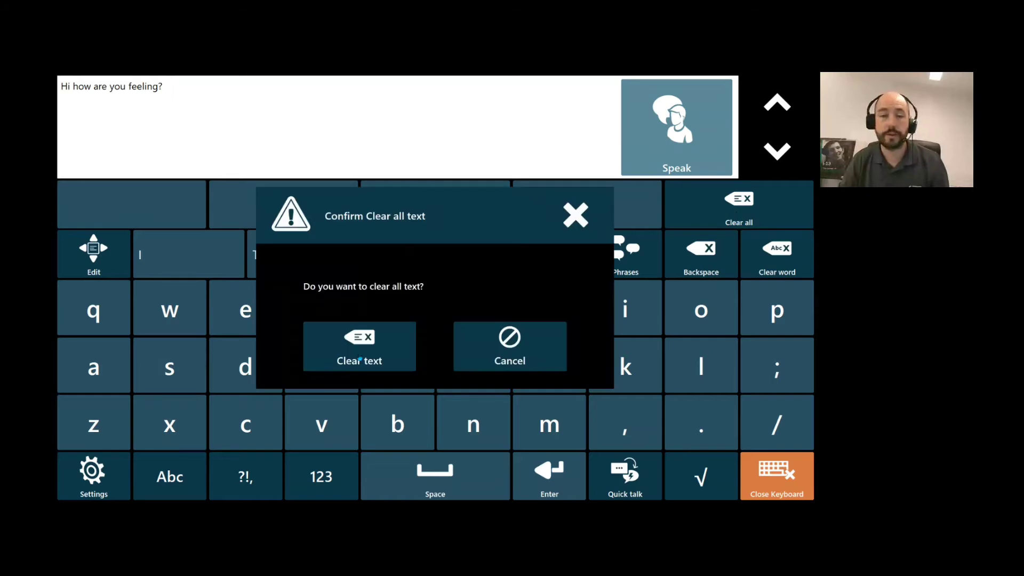
click(359, 359)
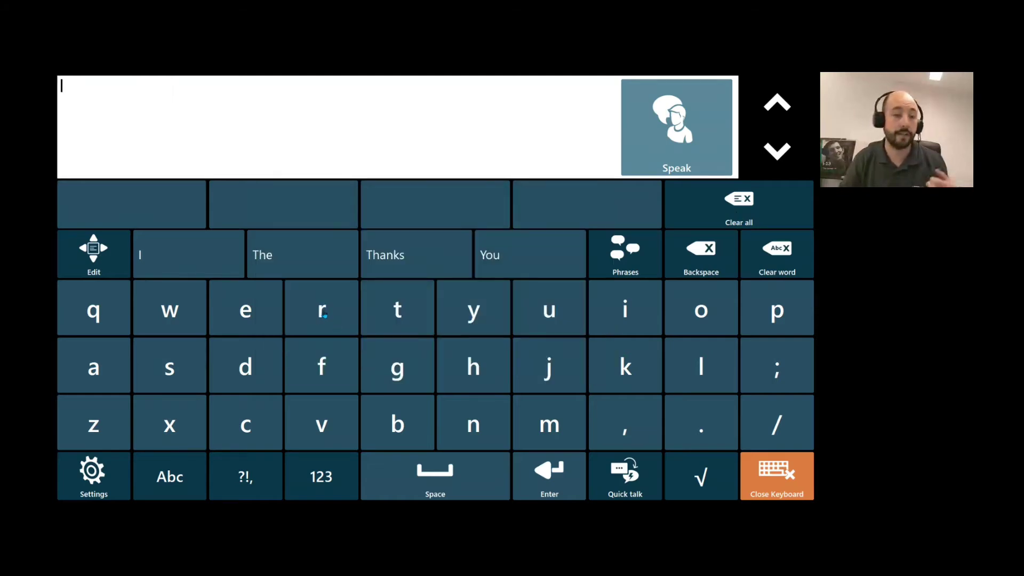
click(481, 365)
click(642, 318)
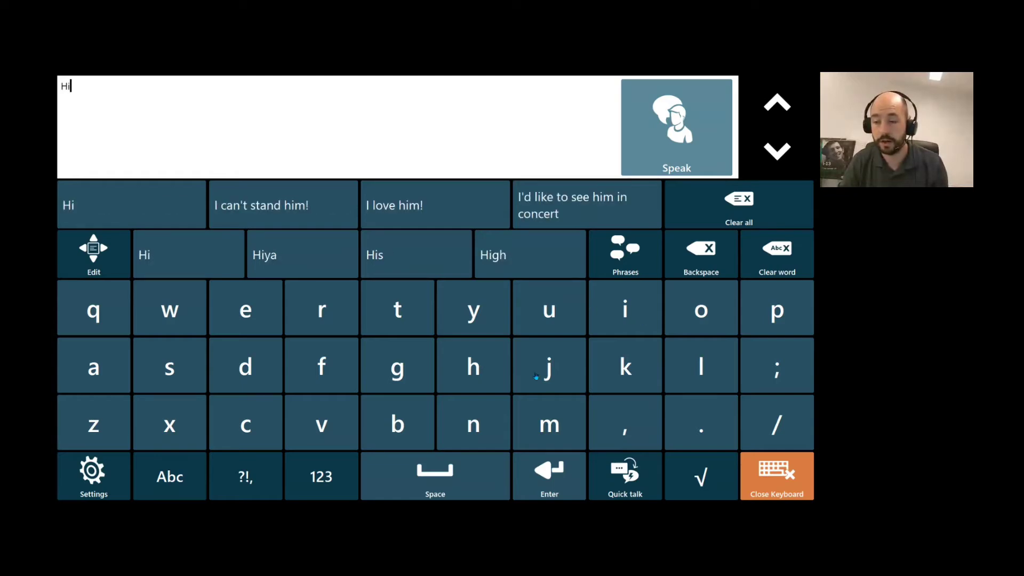
click(479, 465)
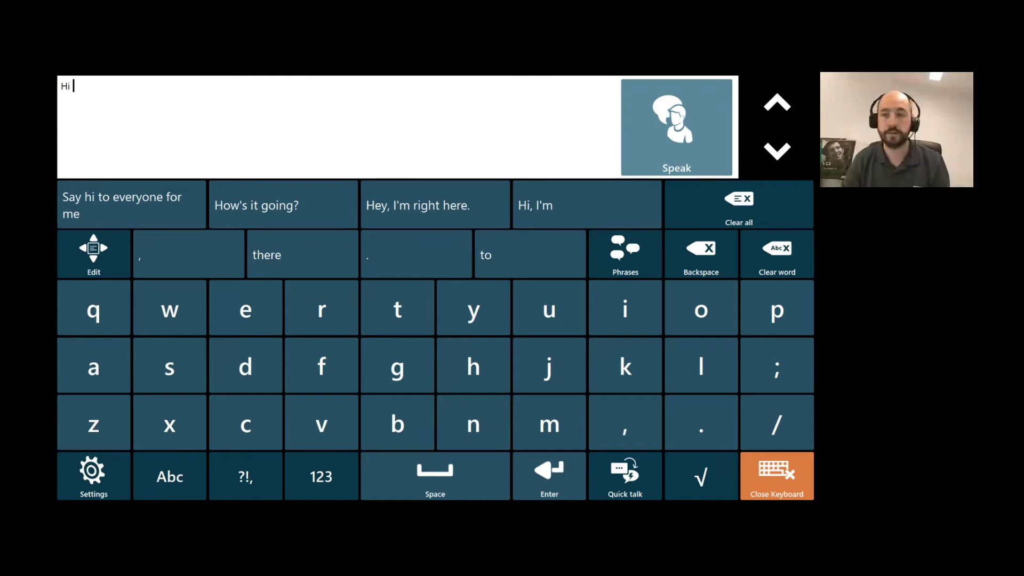
Step: Switch to the myTobiiDynavox site in the browser and open My Messages in Message Bank from its home page
key(alt+Tab)
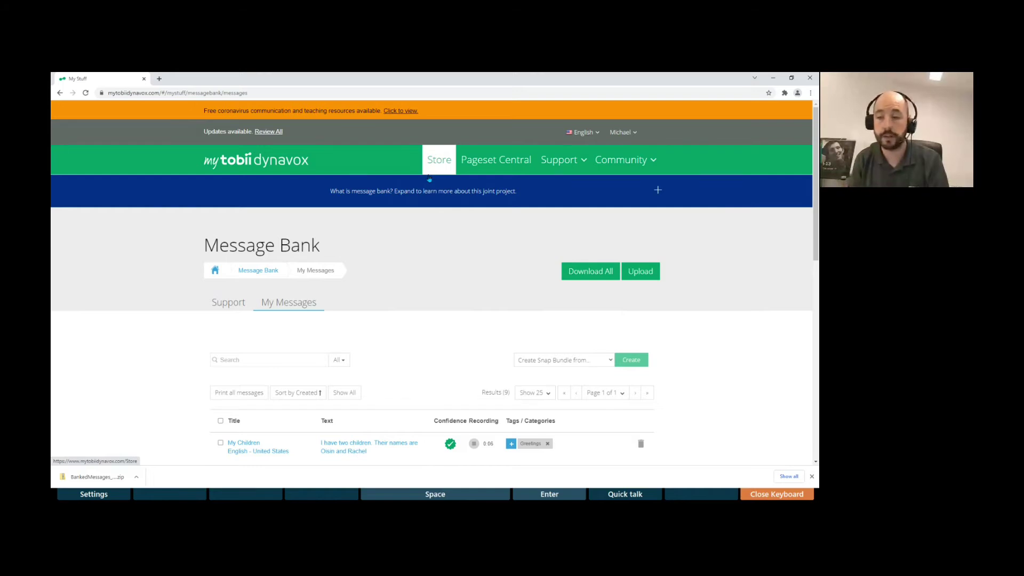
click(221, 168)
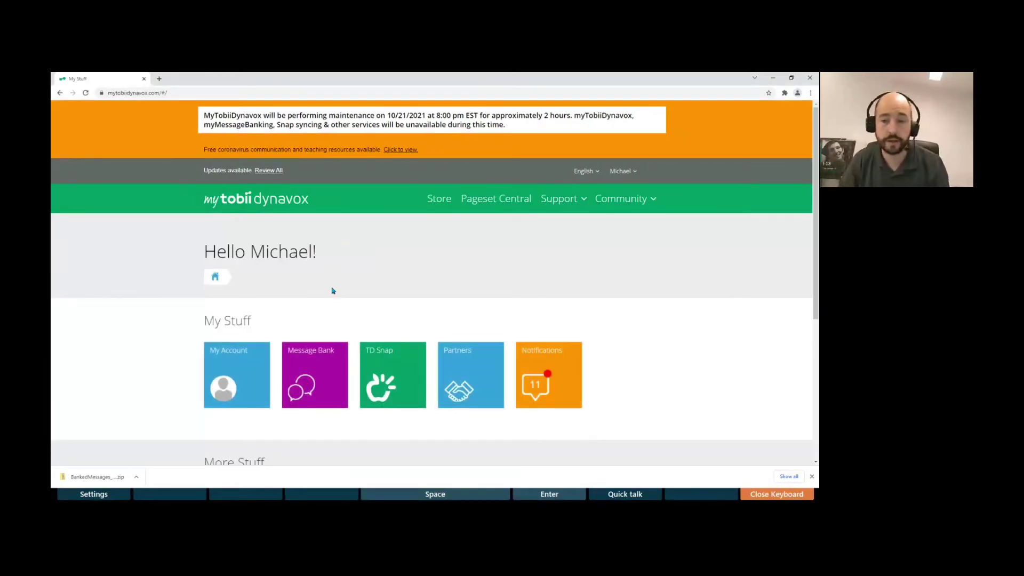
scroll(152, 294, down, 1)
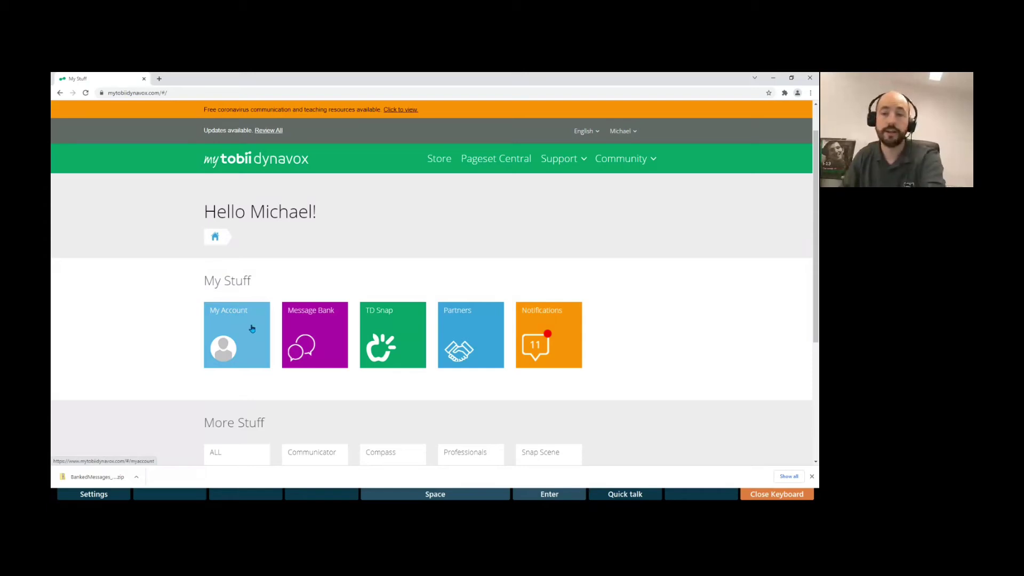
click(317, 333)
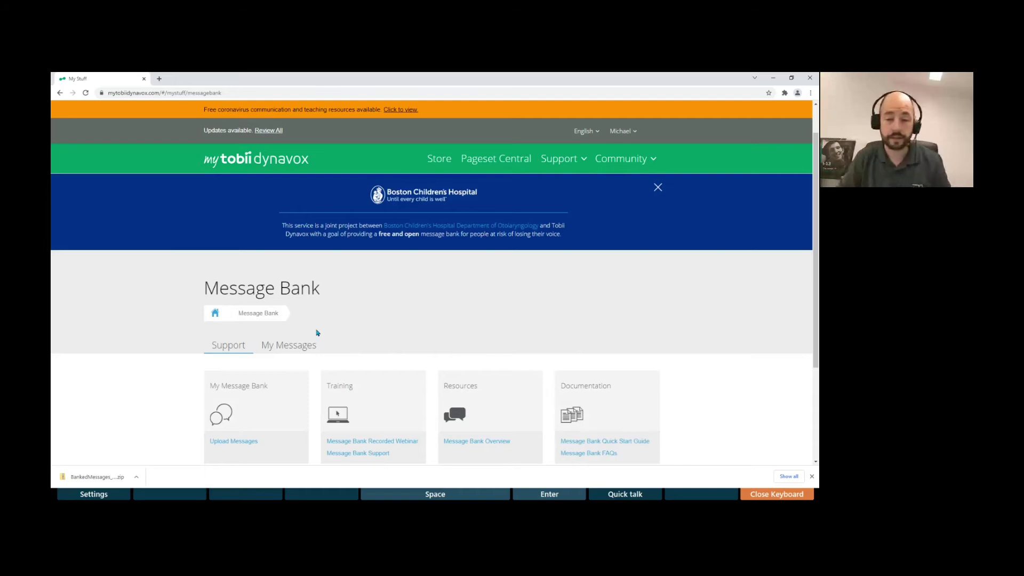
scroll(380, 373, down, 3)
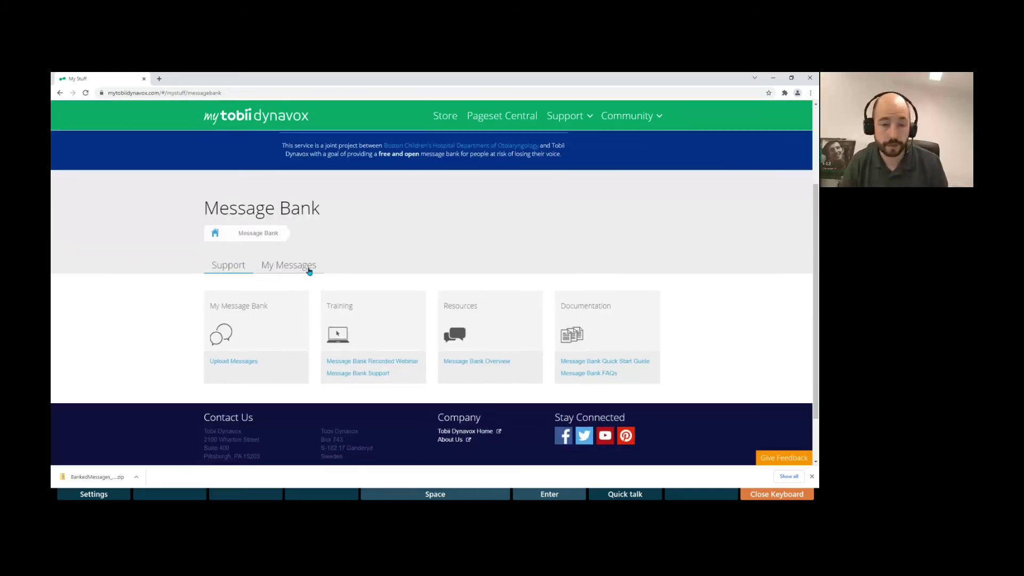
click(304, 266)
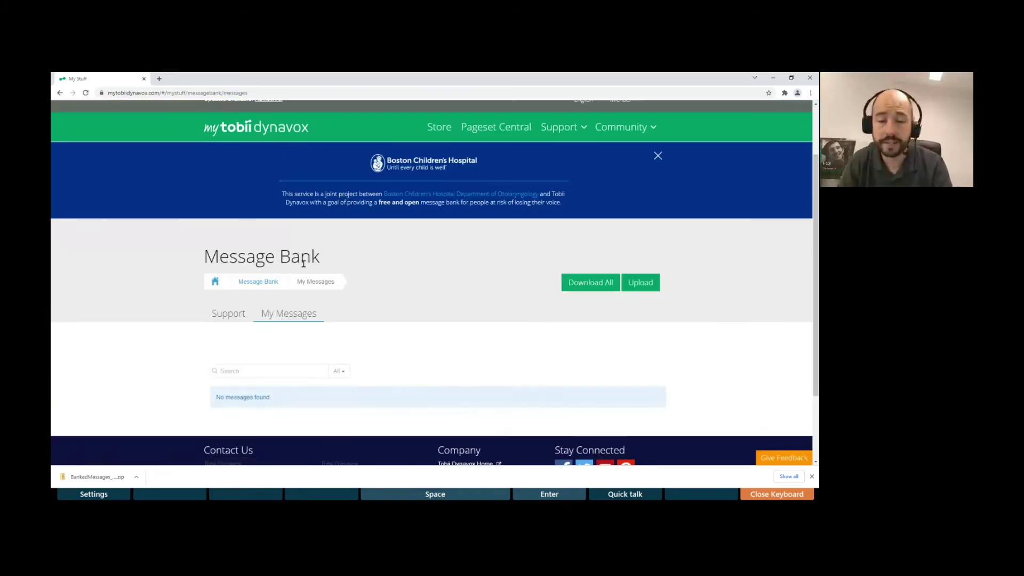
Step: Review the list of banked messages and play the recording of the "My Children" message
scroll(353, 292, down, 5)
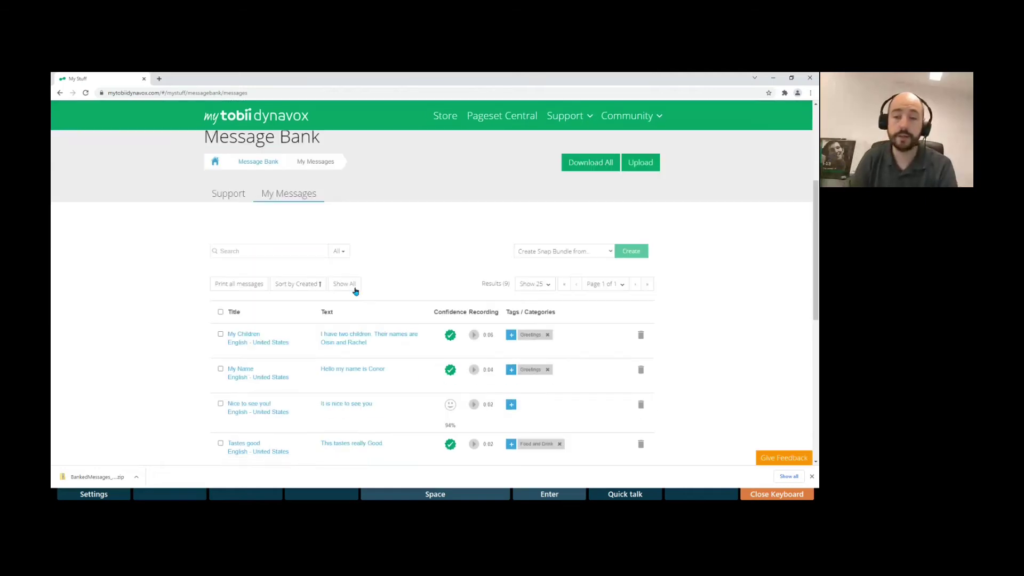
scroll(314, 285, down, 2)
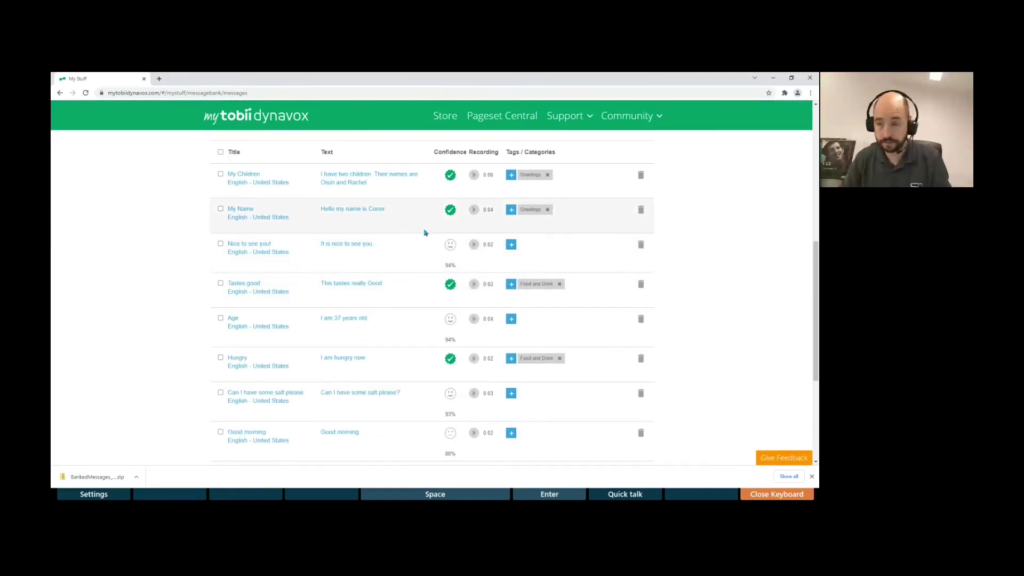
click(475, 176)
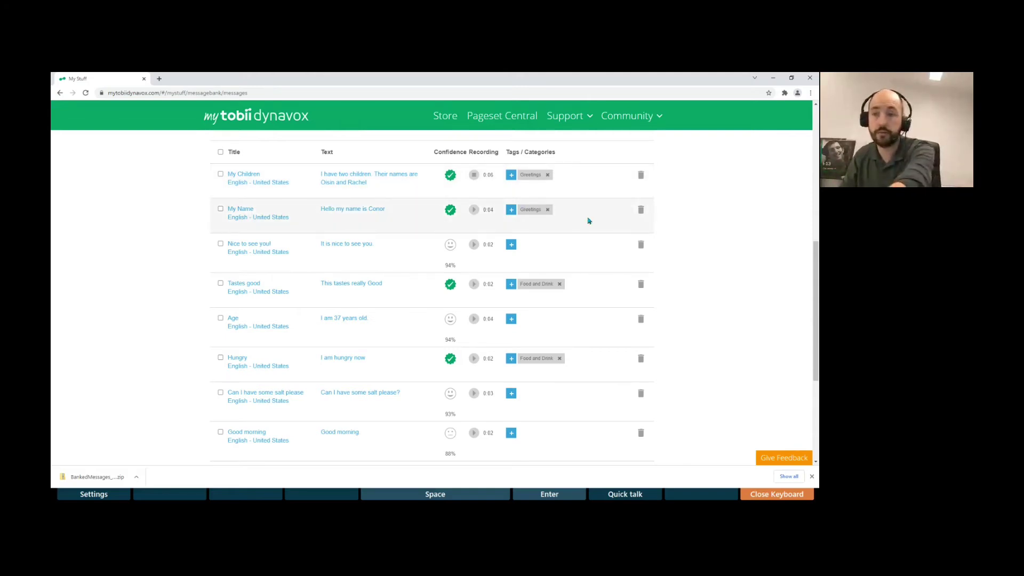
scroll(584, 220, down, 2)
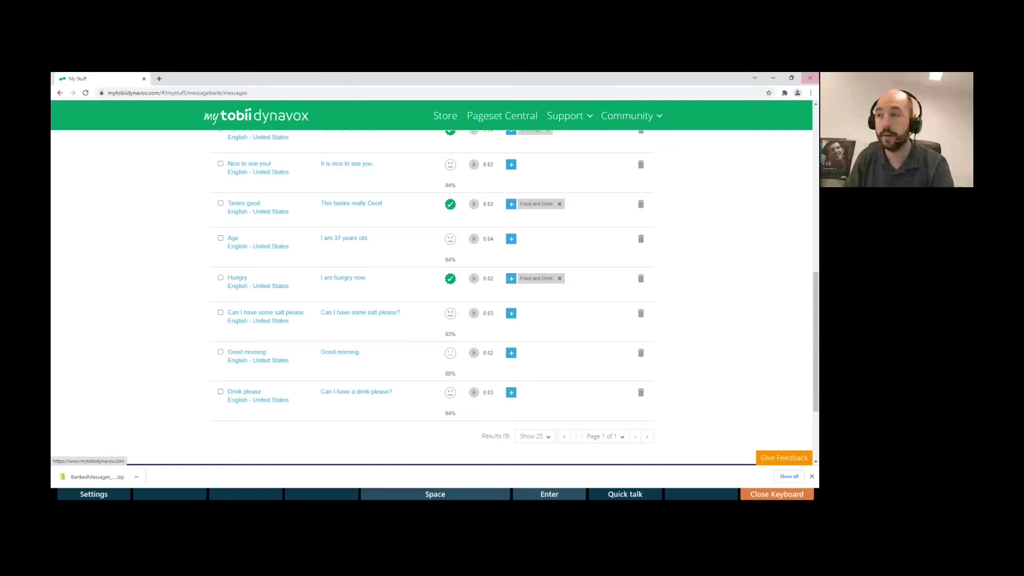
Step: Minimise both browser windows and close the Speak keyboard to return to the home grid of accessible apps
click(771, 77)
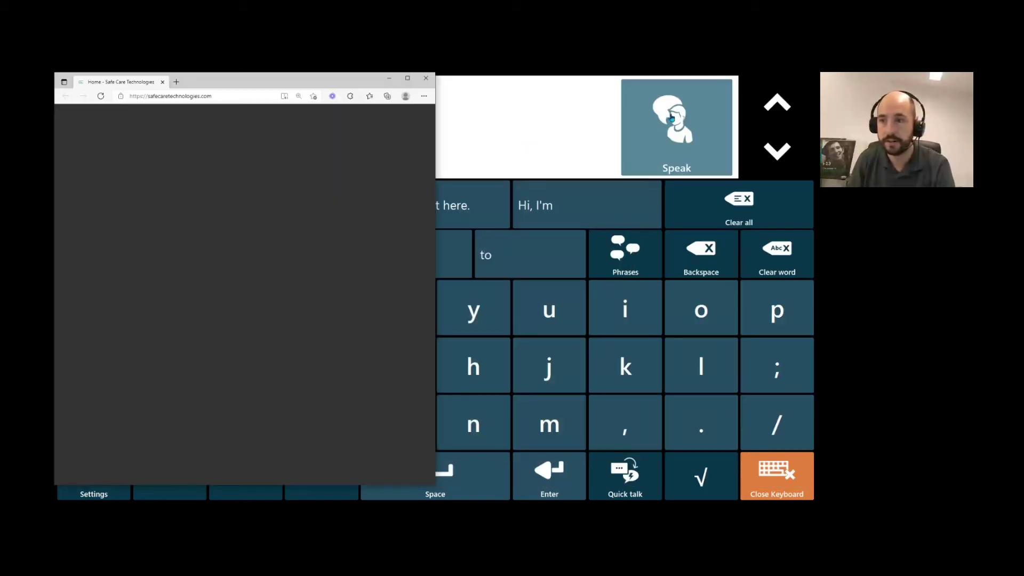
click(389, 78)
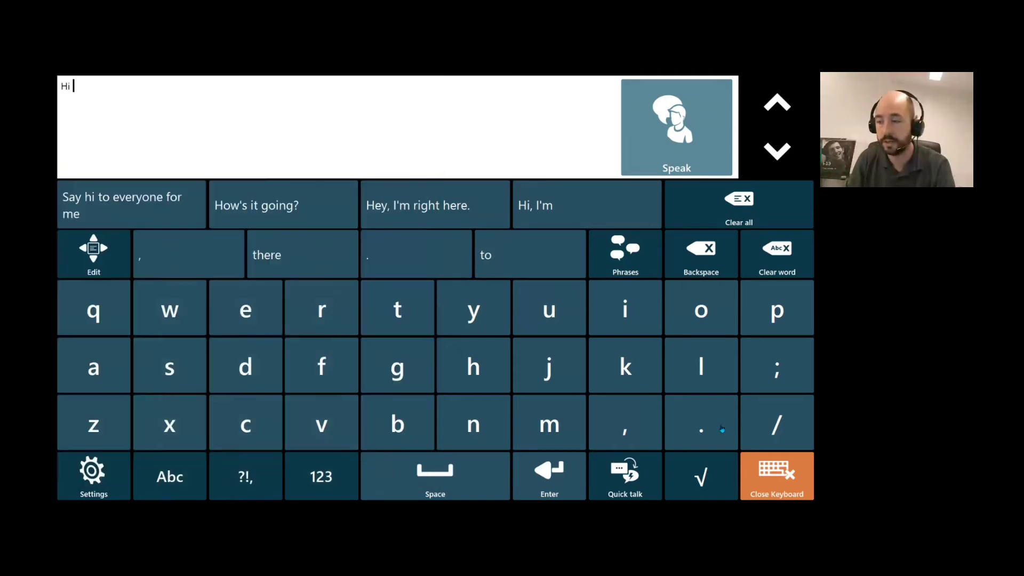
click(782, 476)
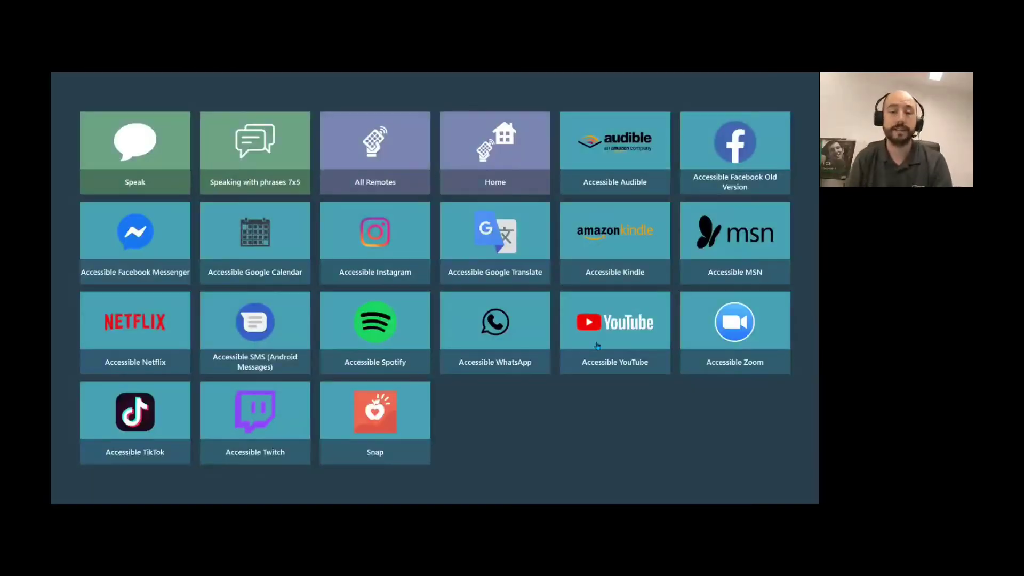
Step: Open Speaking with phrases 7x5, view Speech history and its Type to speak keyboard, and return to the home grid
click(274, 130)
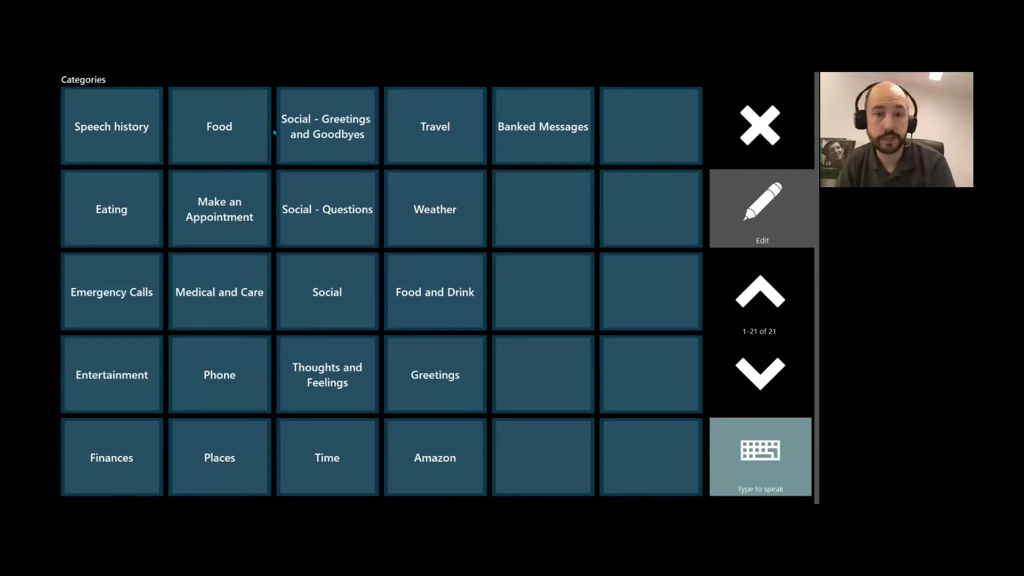
click(126, 111)
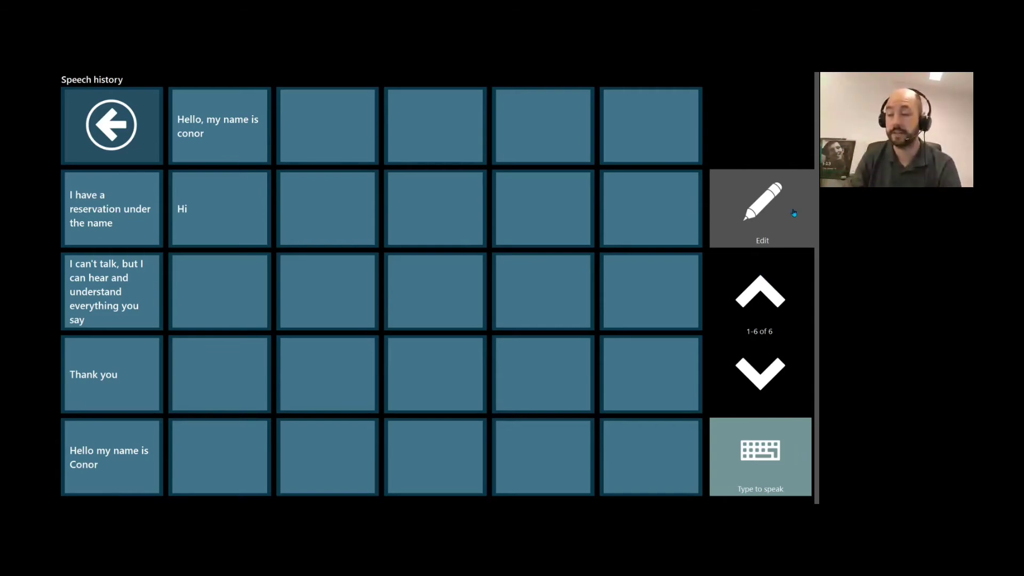
click(764, 480)
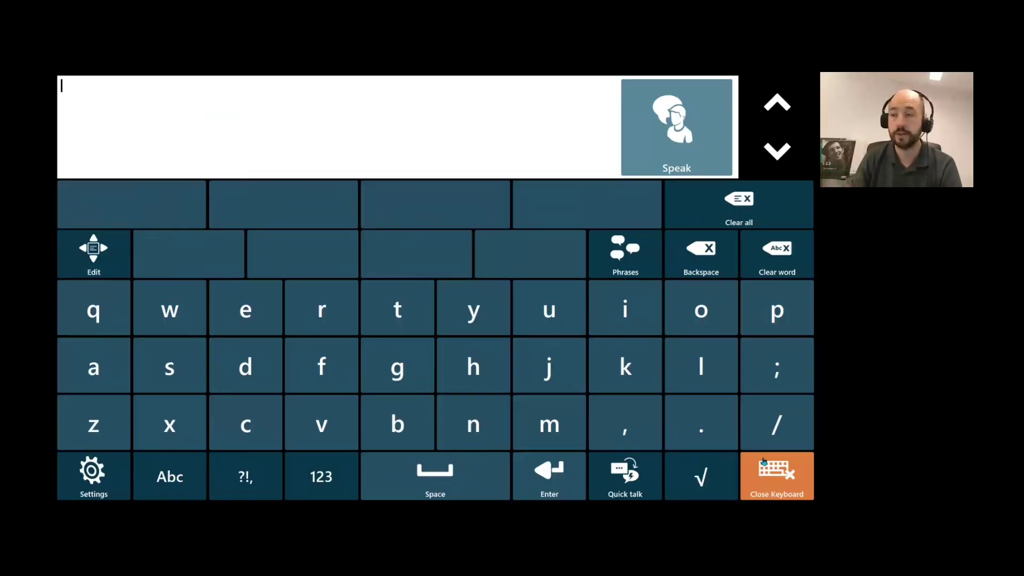
click(810, 489)
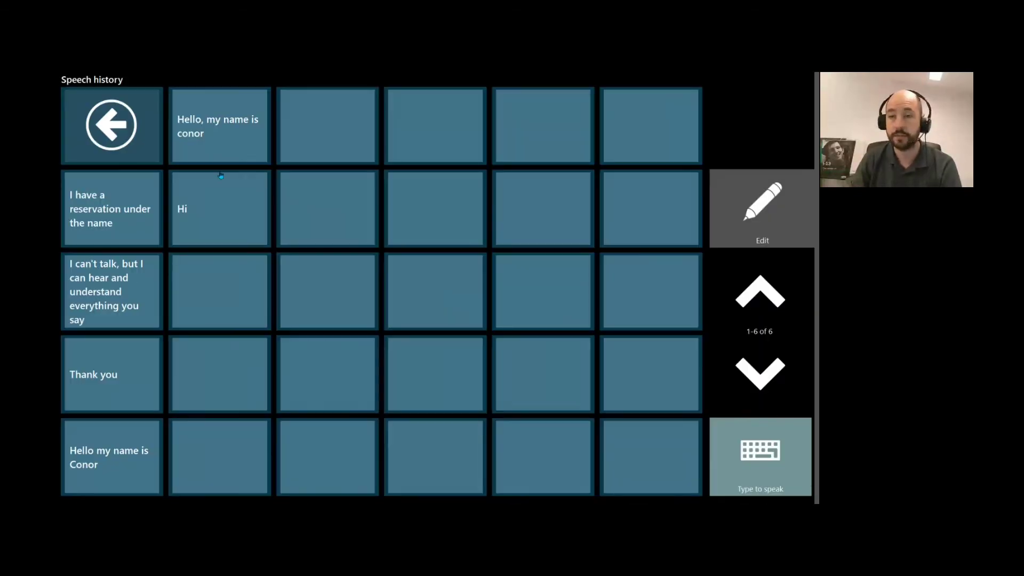
click(124, 128)
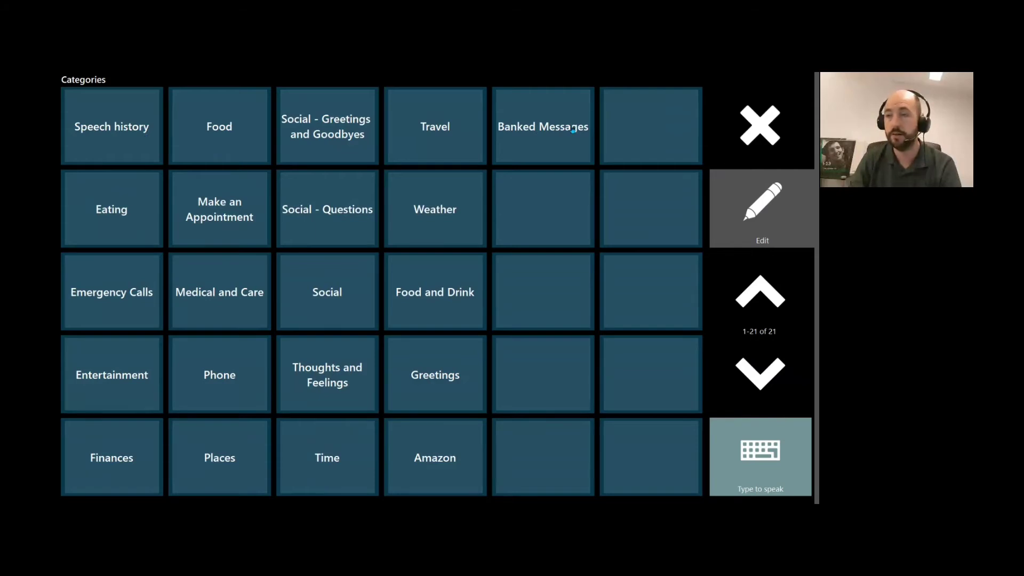
click(748, 125)
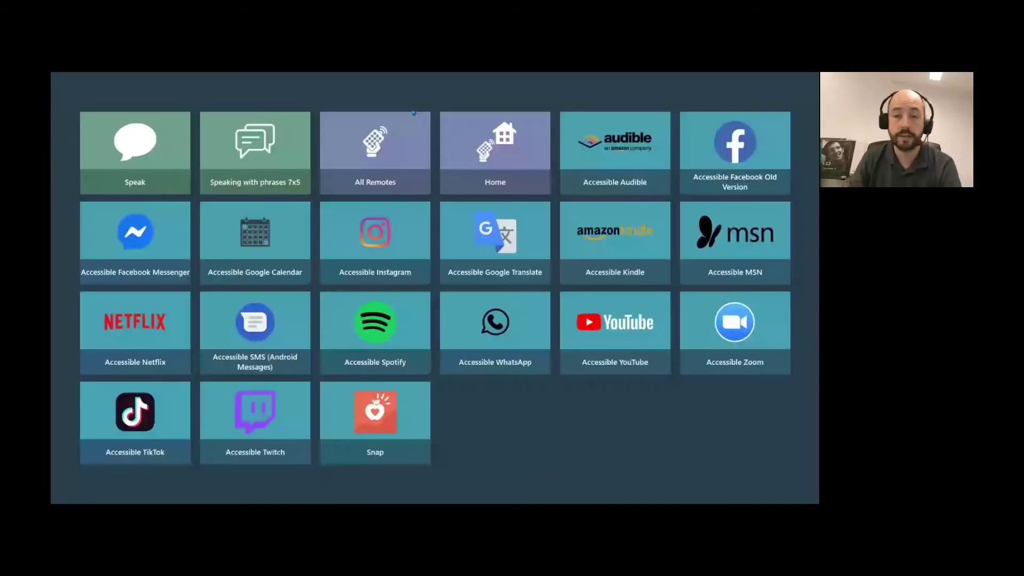
Step: Reopen Speaking with phrases 7x5, view Banked Messages and its Type to speak keyboard, and go back to the categories
click(273, 154)
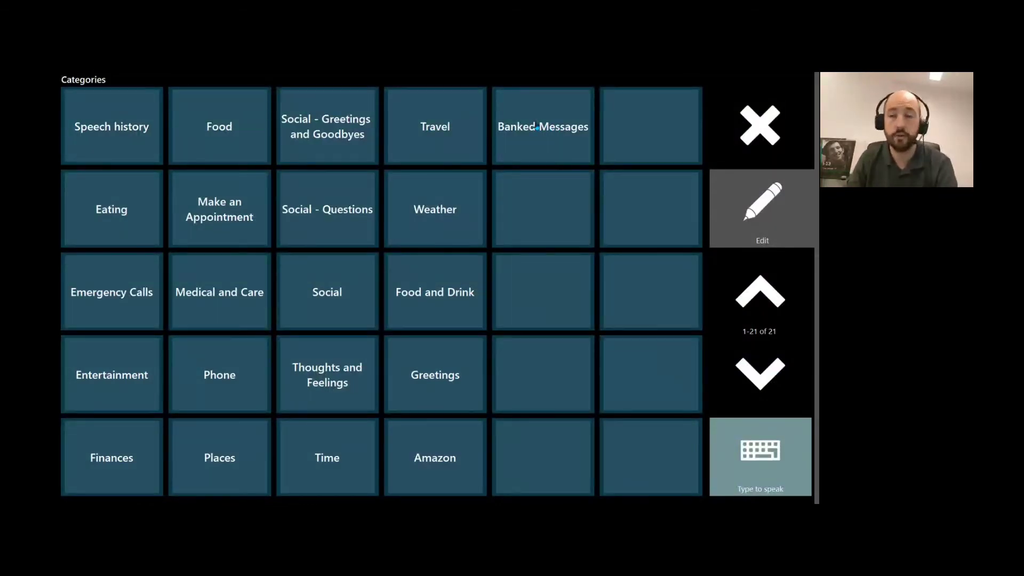
click(537, 127)
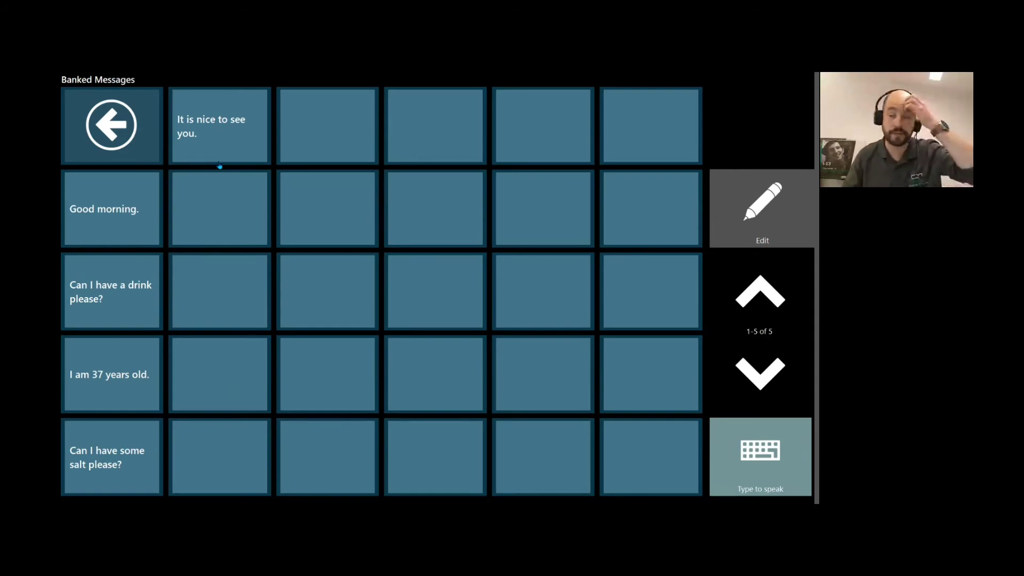
click(766, 452)
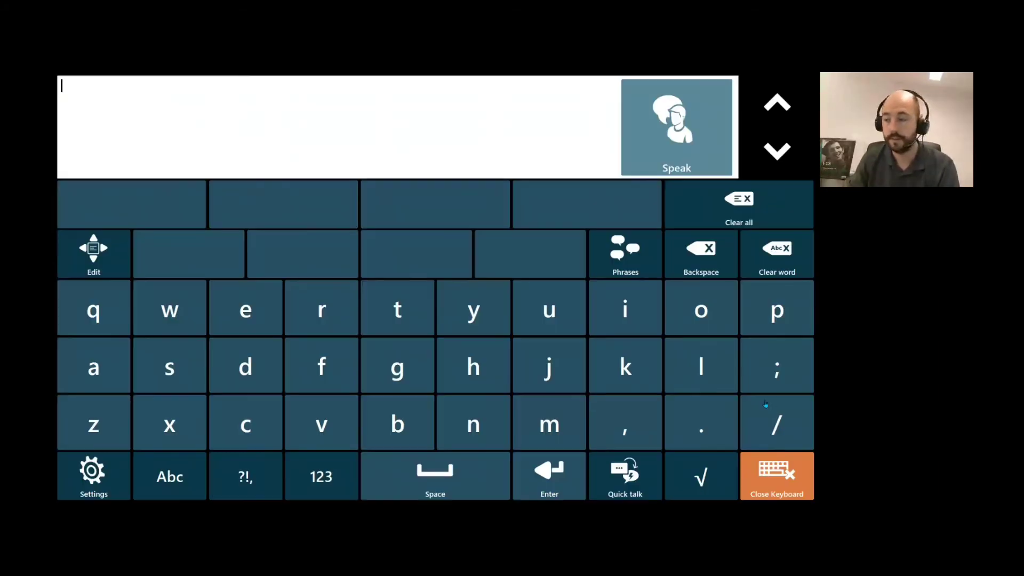
click(767, 464)
click(117, 111)
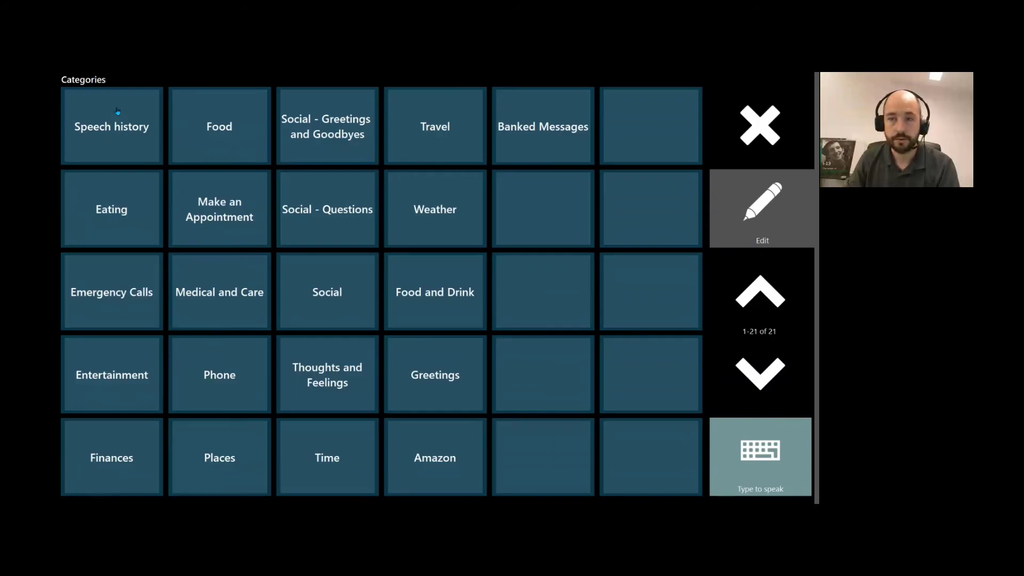
Step: Leave the phrase categories for the home grid and open the TV remote from All Remotes
click(762, 121)
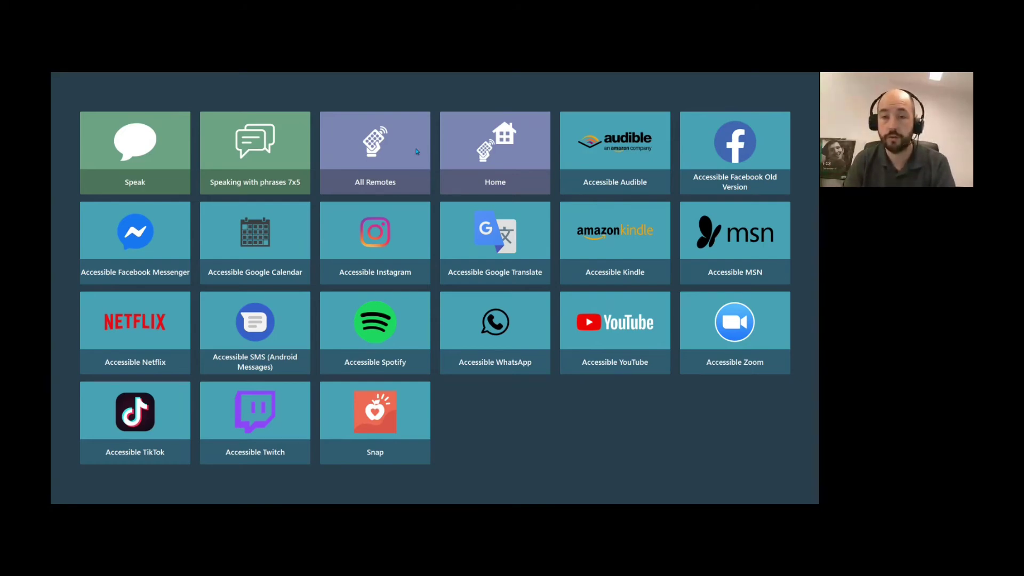
click(417, 153)
click(216, 222)
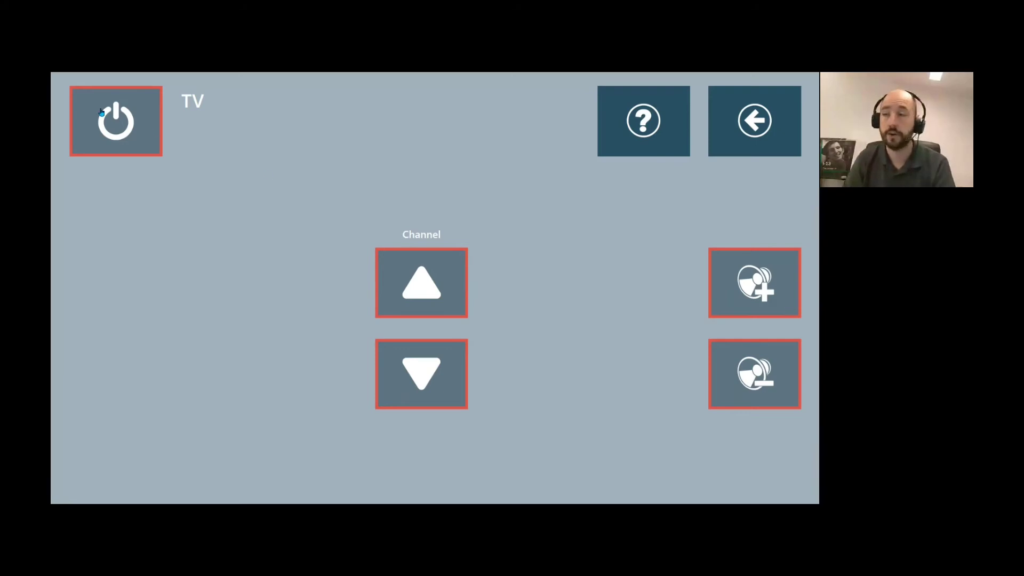
Step: Leave the TV remote and Simple Remotes for the home grid and open Accessible Audible
click(732, 117)
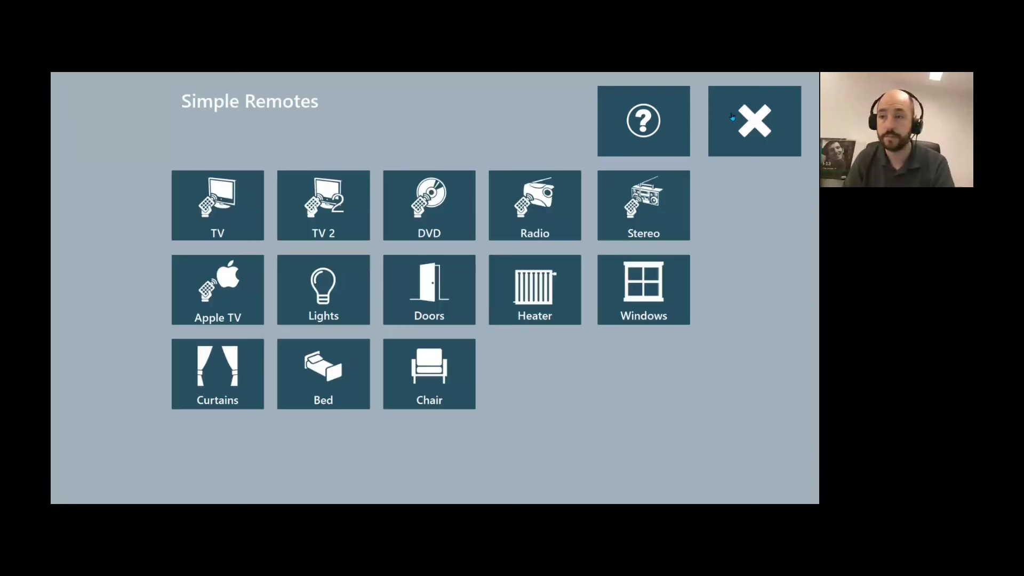
click(733, 117)
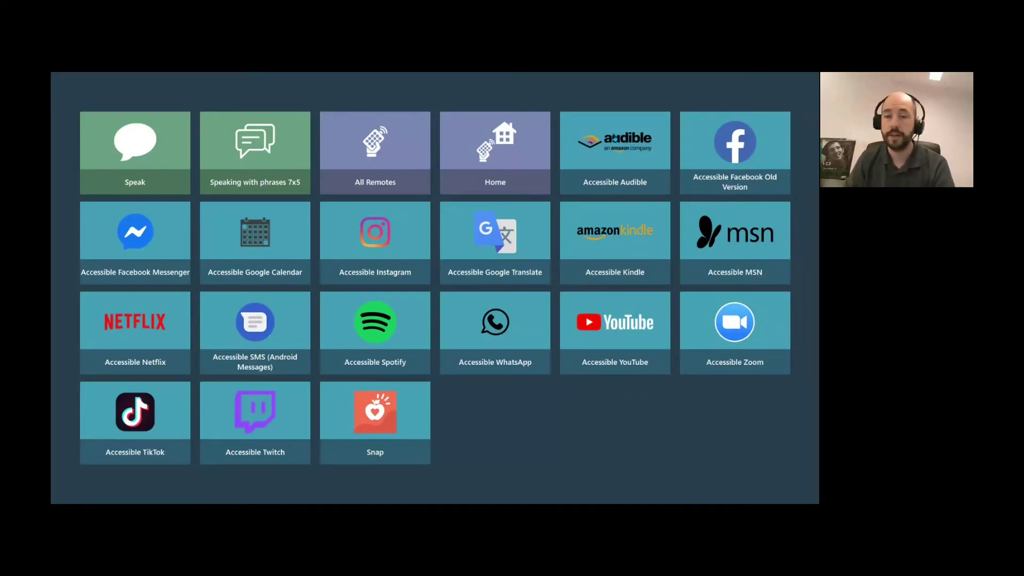
click(615, 138)
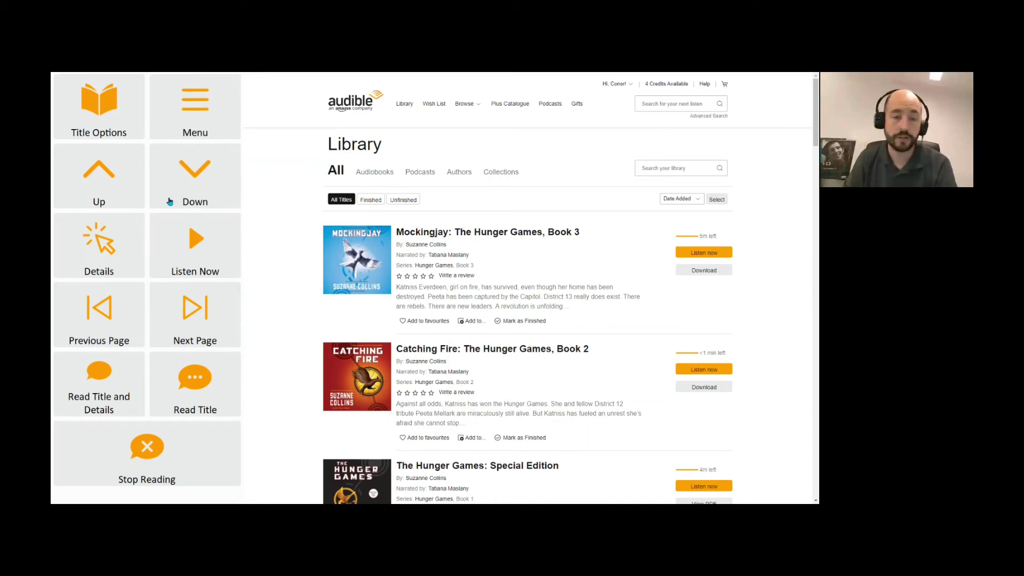
Step: Move the highlight down the Audible library to Never and Forever: The Wizards of Once, Book 4
click(197, 176)
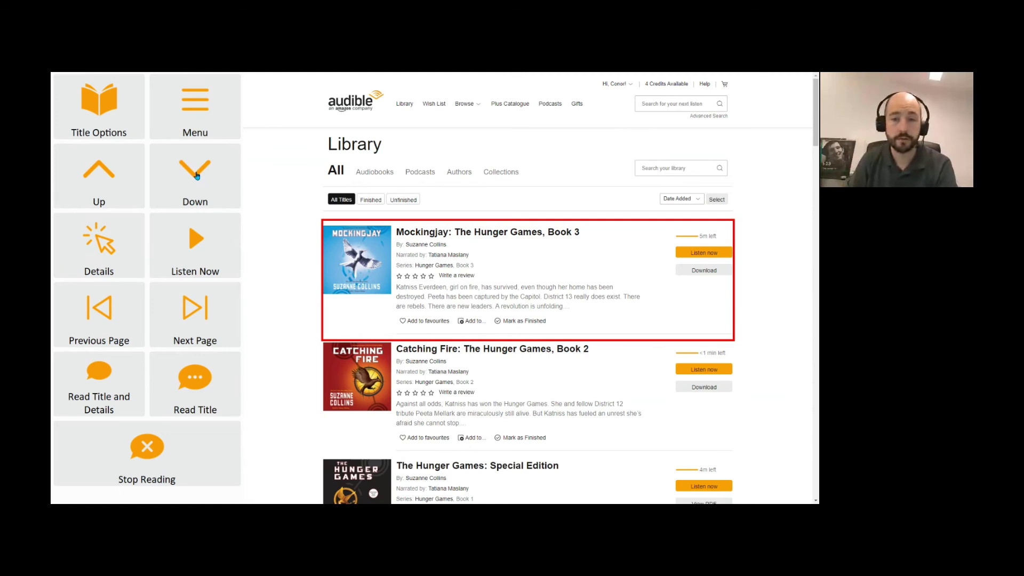
click(197, 176)
click(197, 176)
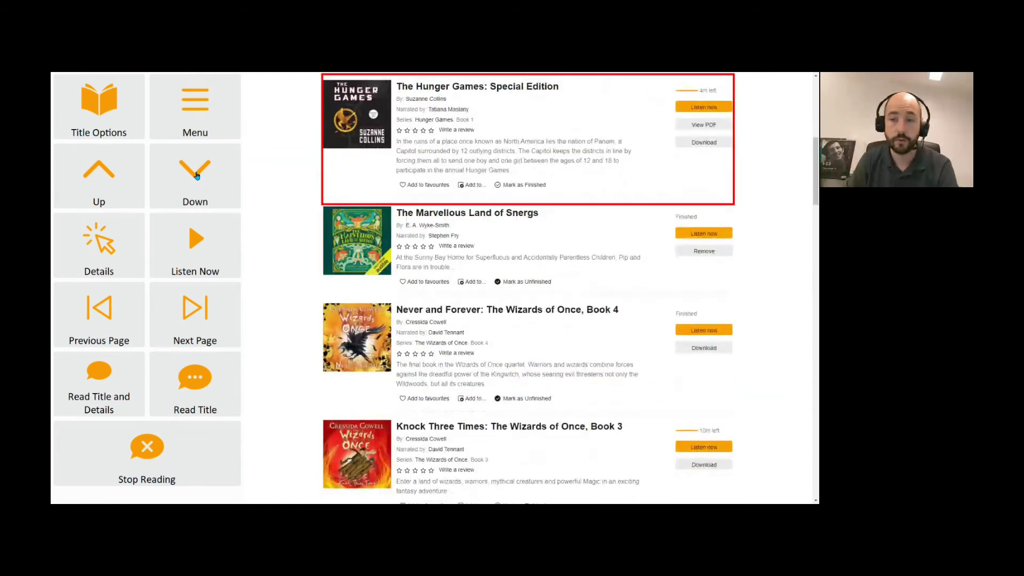
click(197, 176)
click(197, 176)
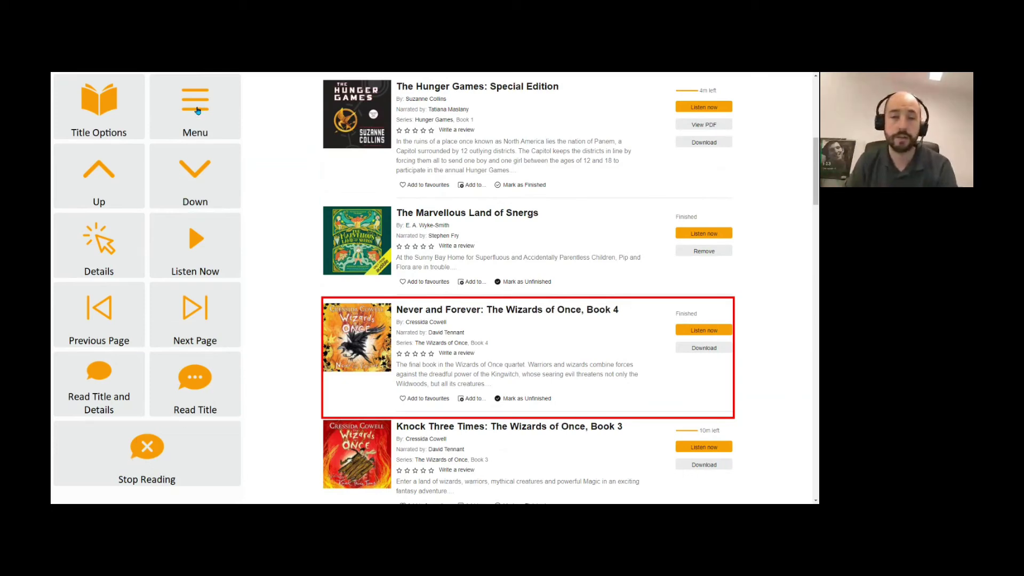
Step: Close and exit Accessible Audible to return to the home grid
click(200, 108)
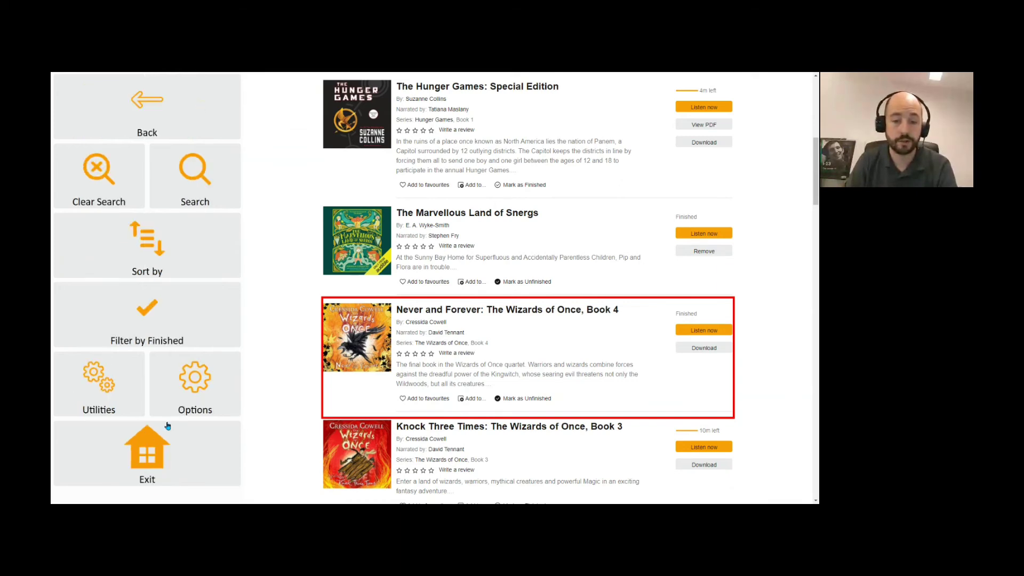
click(151, 469)
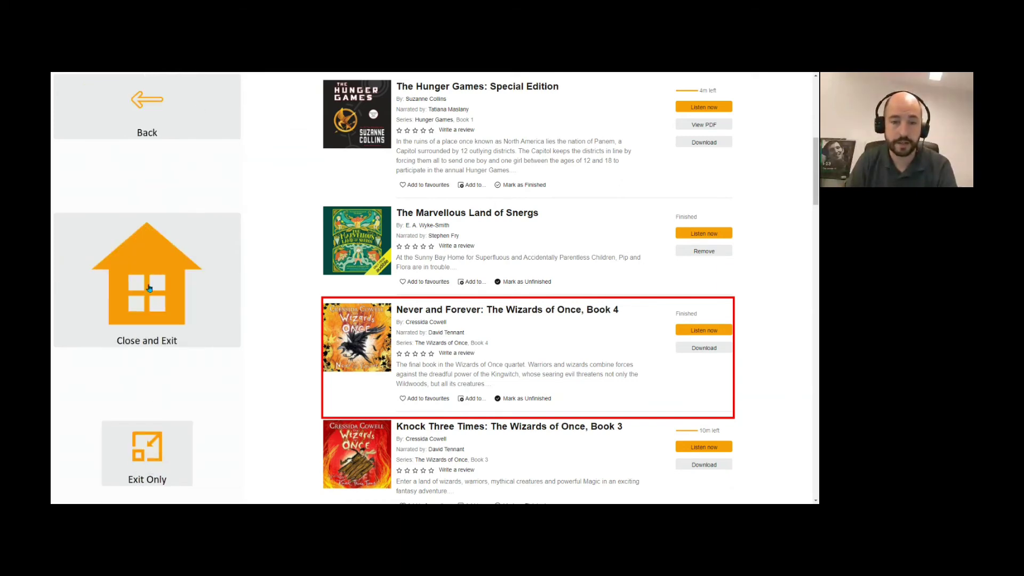
click(144, 282)
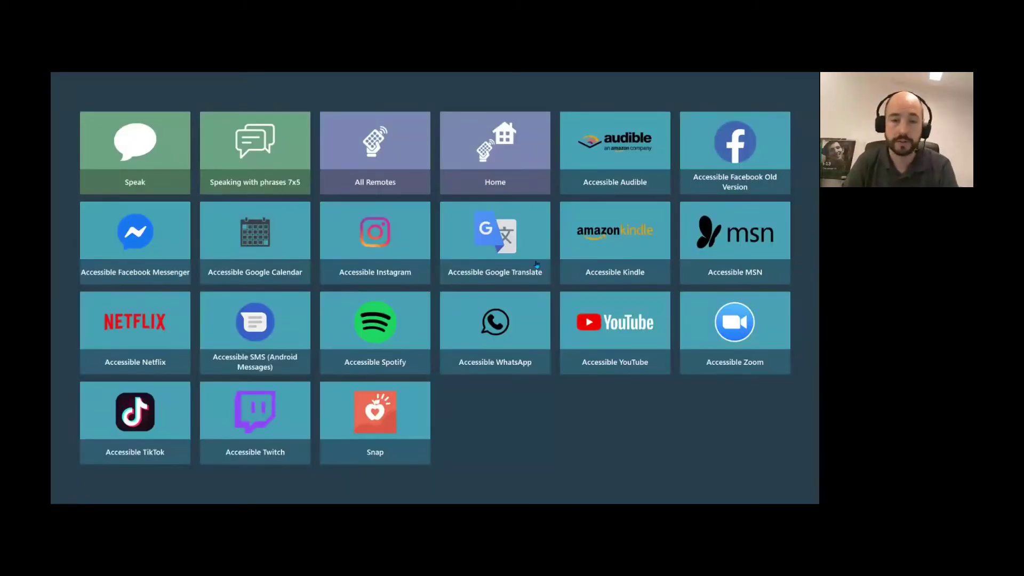
Step: Open Accessible Netflix and switch its sidebar to the opposite side of the screen and back
click(151, 326)
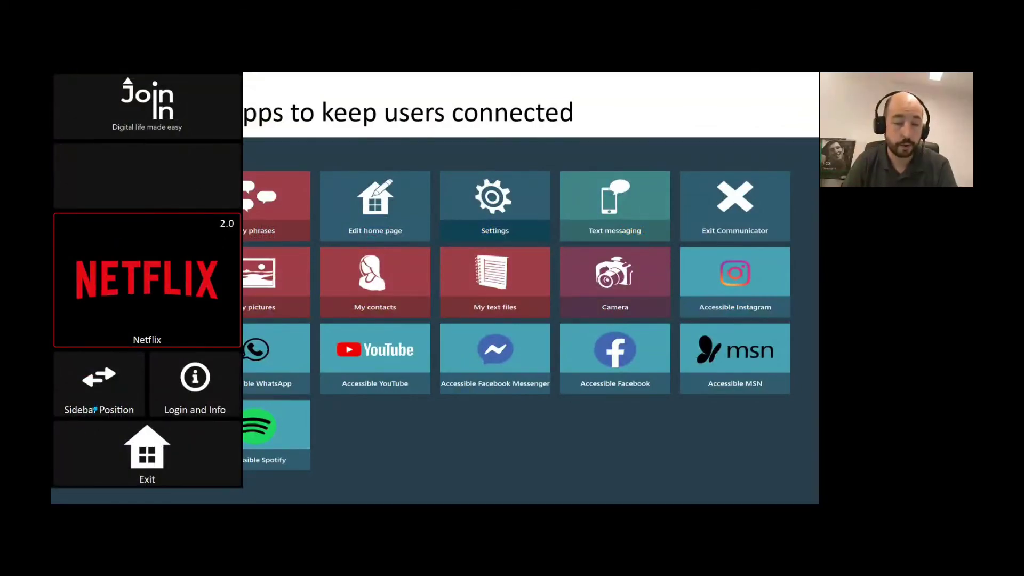
click(120, 390)
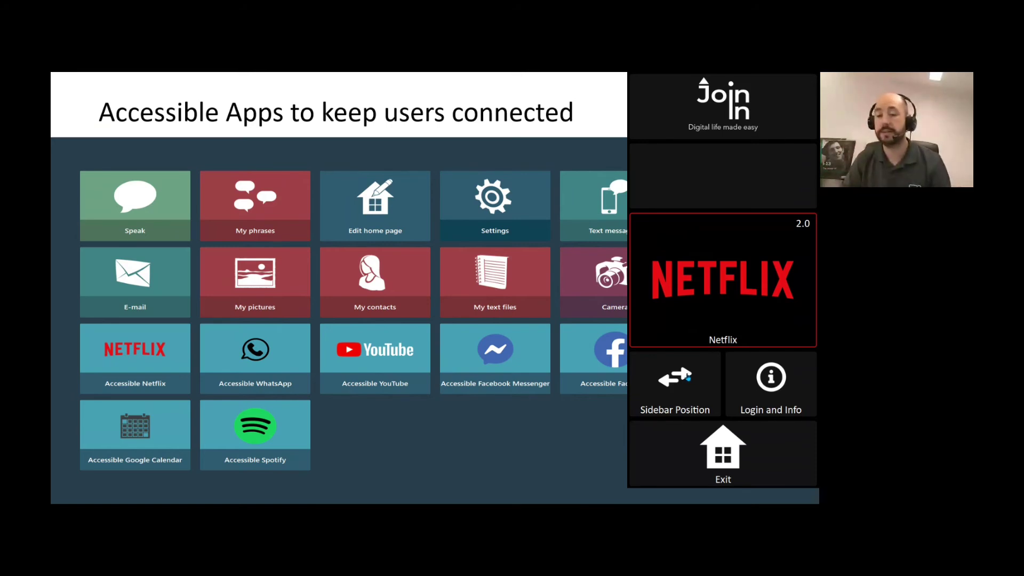
click(688, 378)
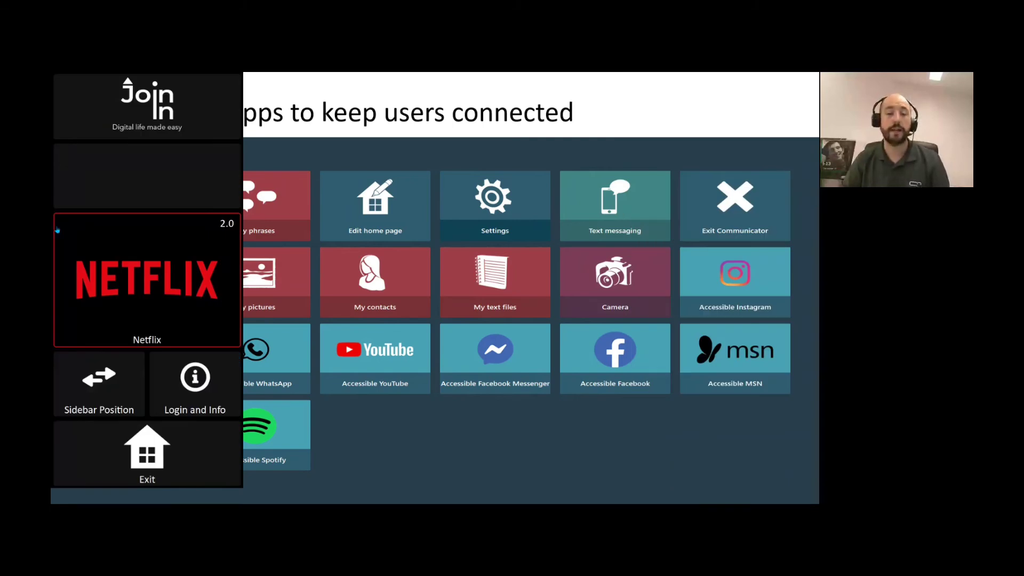
Step: Launch Netflix with the first profile and move the highlight through the rows down to Comedies
click(151, 274)
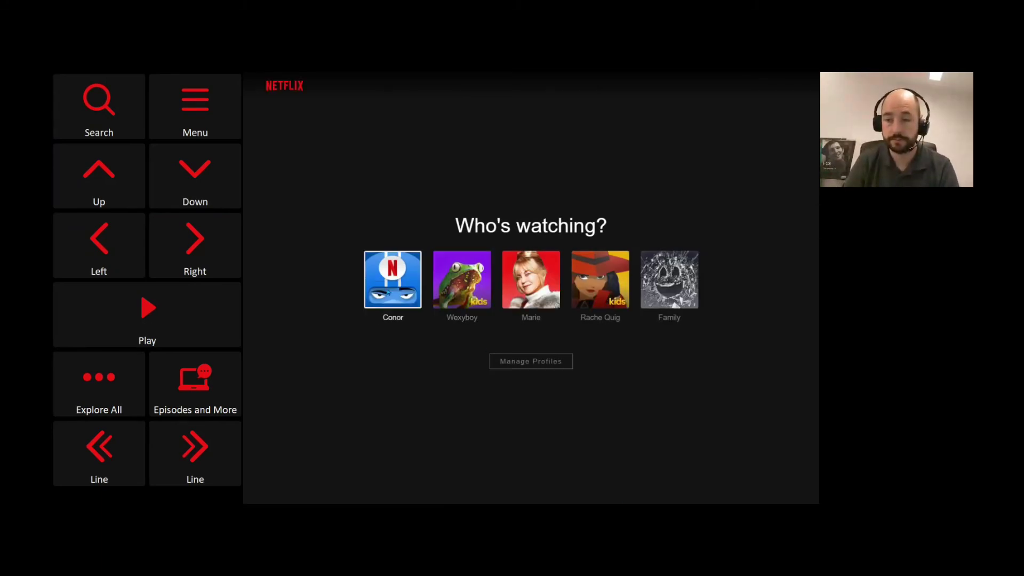
click(395, 281)
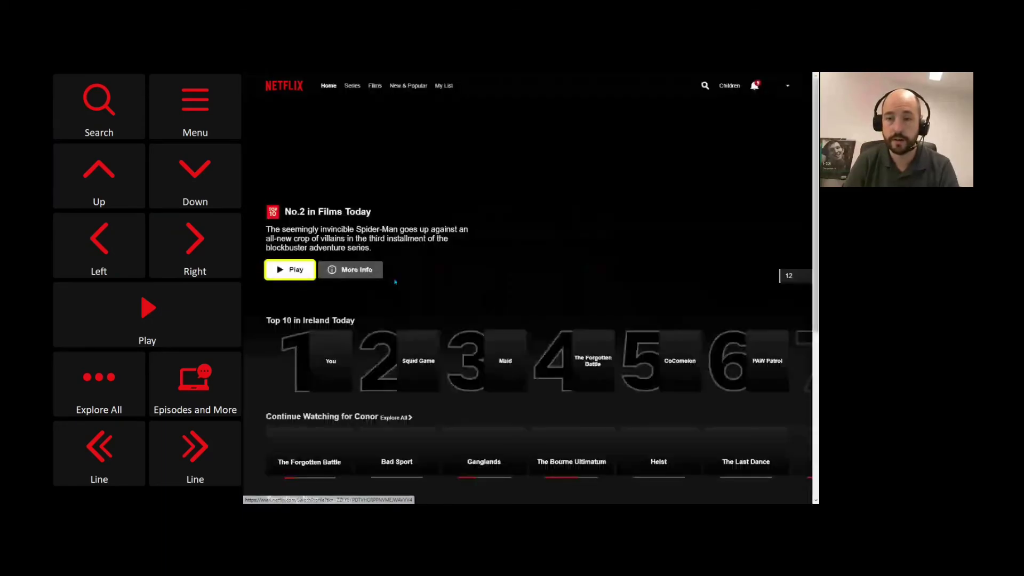
click(213, 172)
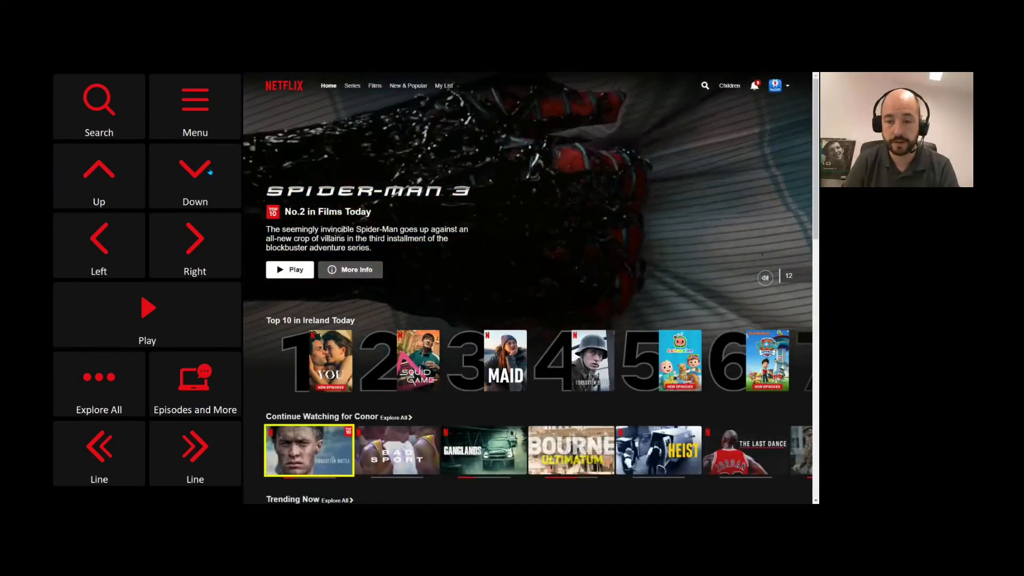
click(210, 172)
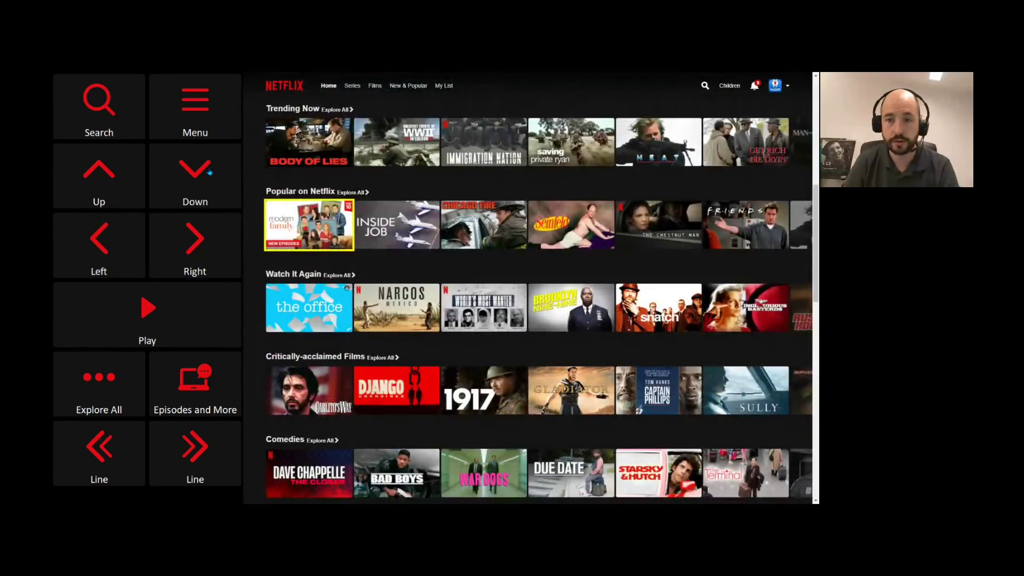
click(209, 172)
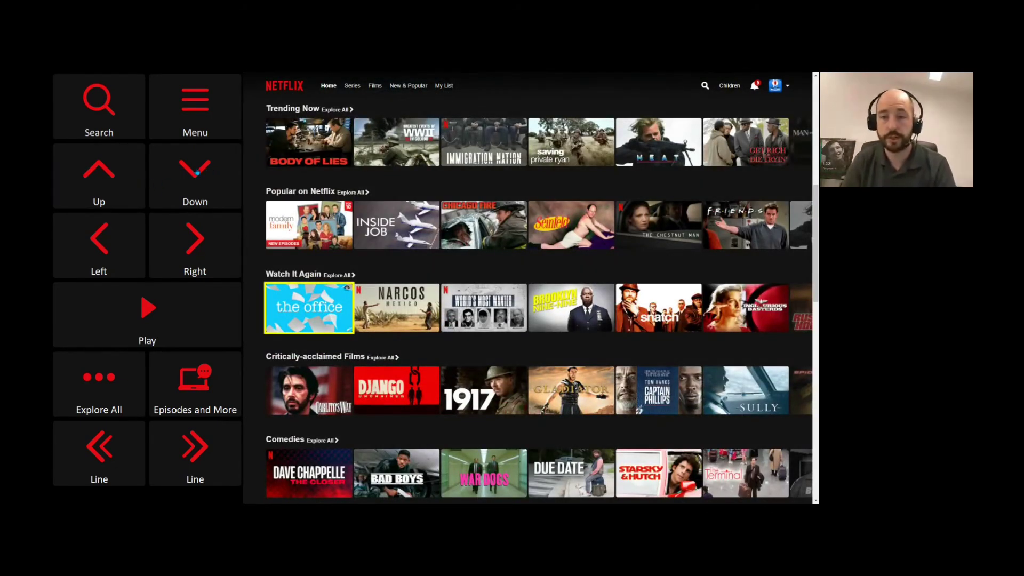
click(87, 176)
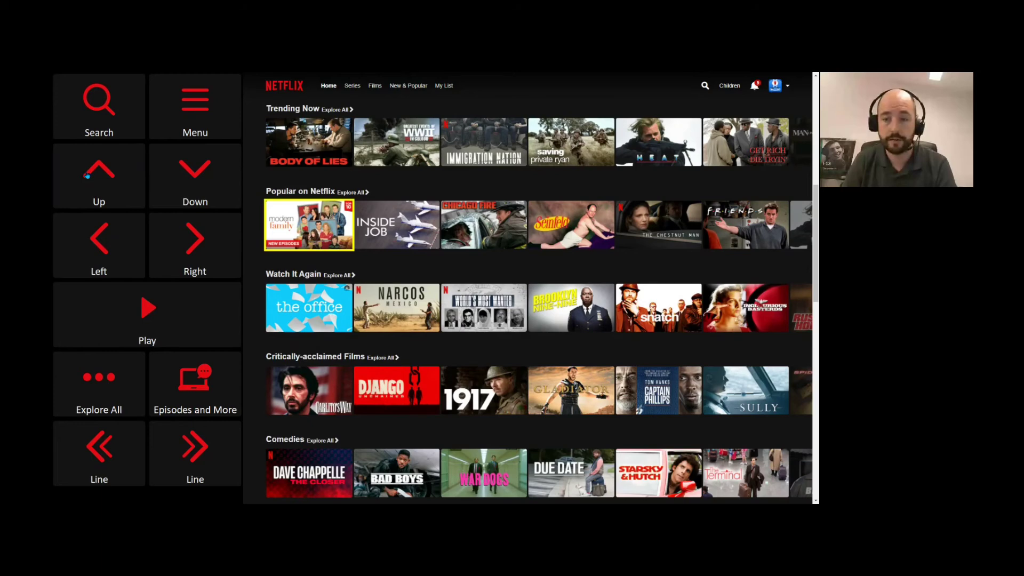
click(171, 188)
click(182, 178)
click(184, 175)
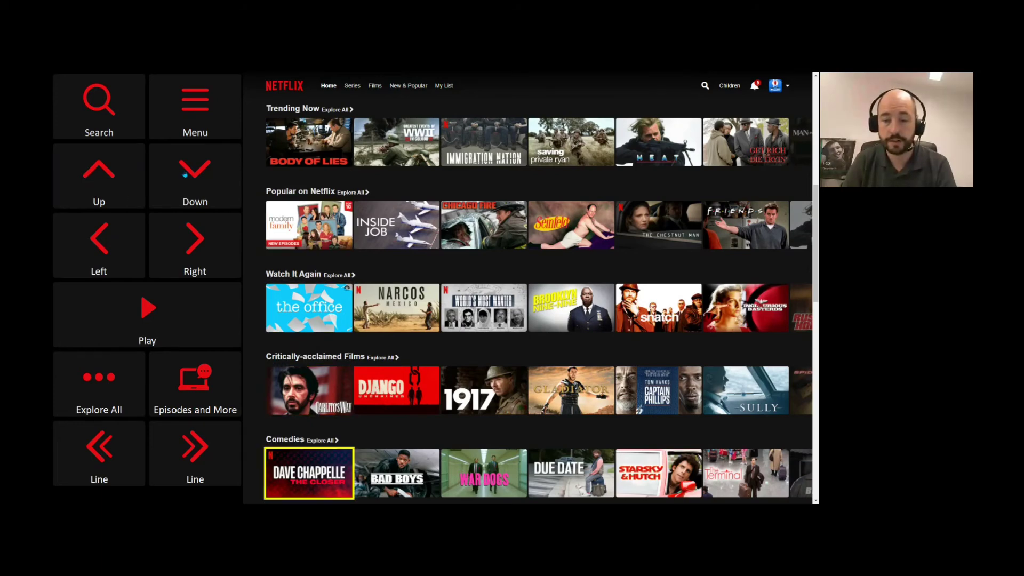
Step: Move the highlight along the Comedies row to Bad Boys, play the film and exit the player
click(192, 245)
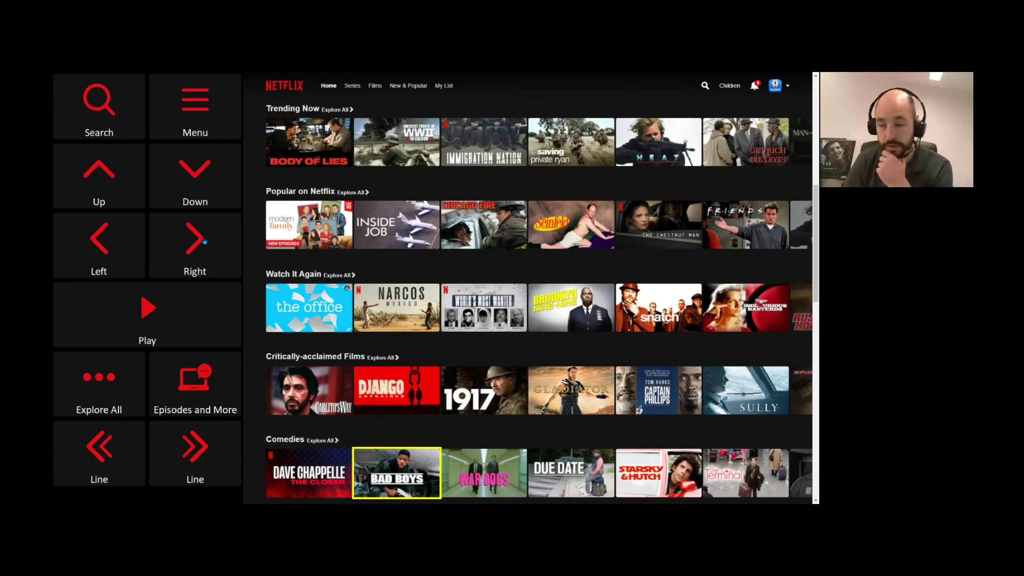
click(203, 241)
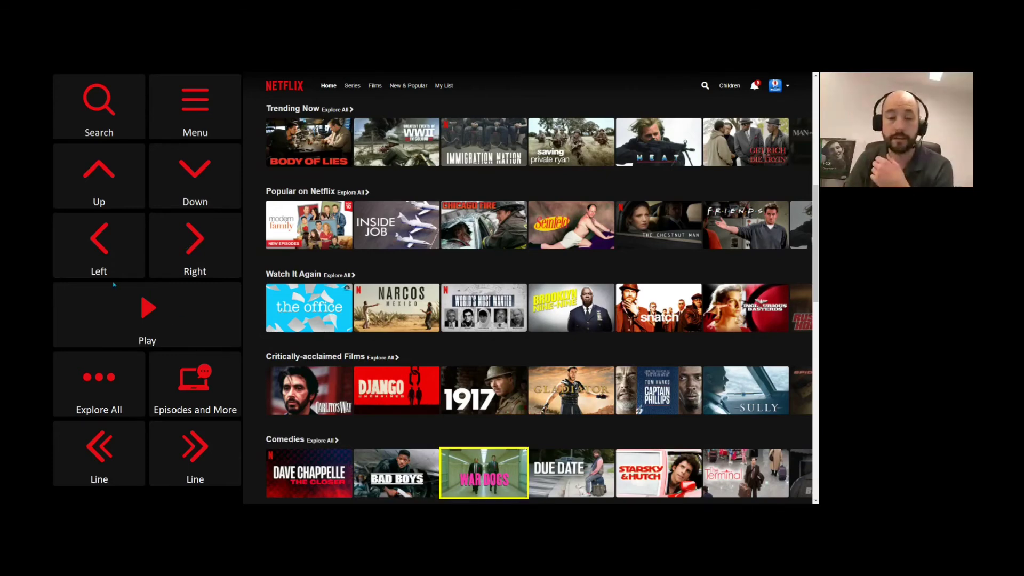
click(111, 258)
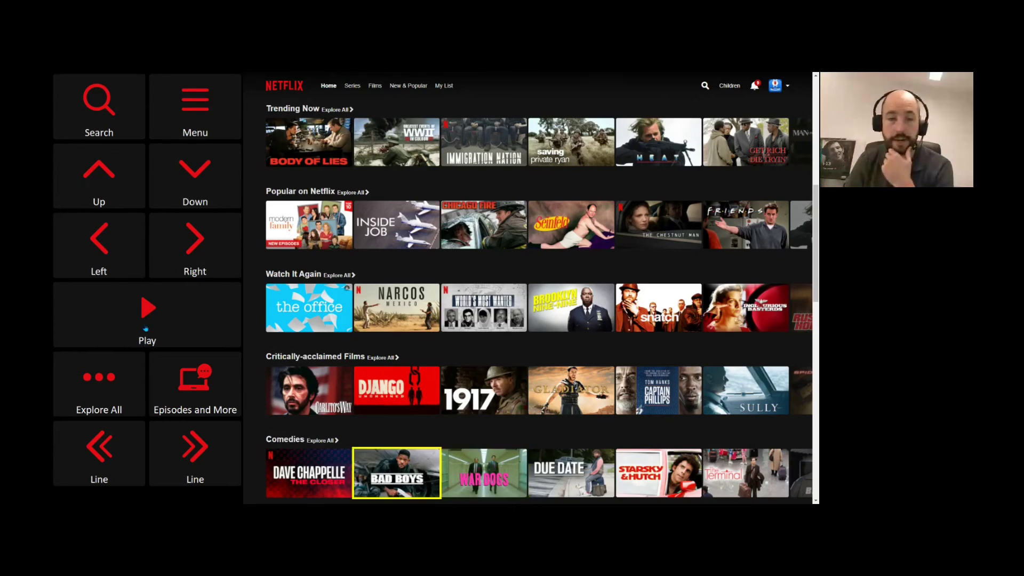
click(145, 328)
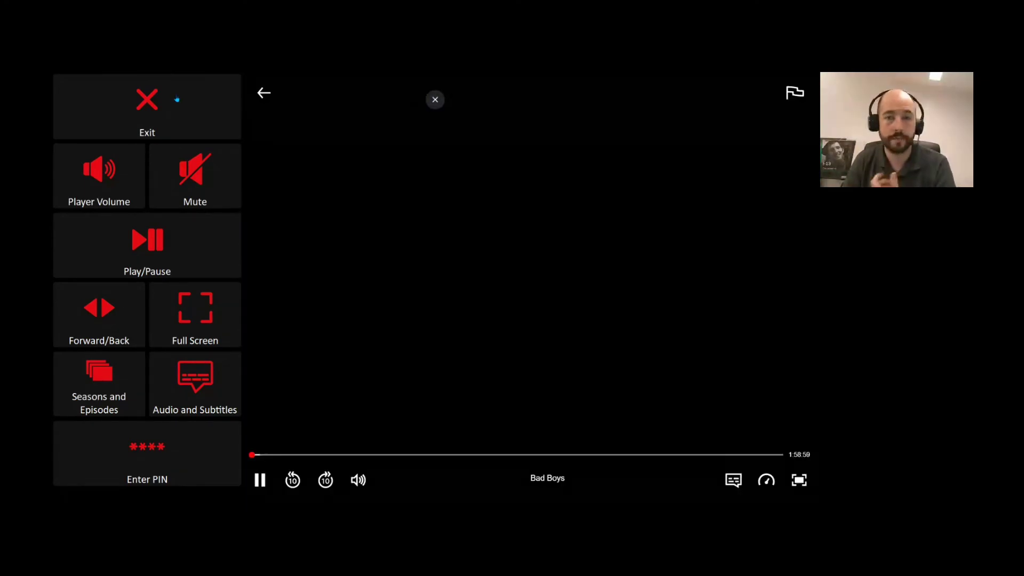
click(177, 99)
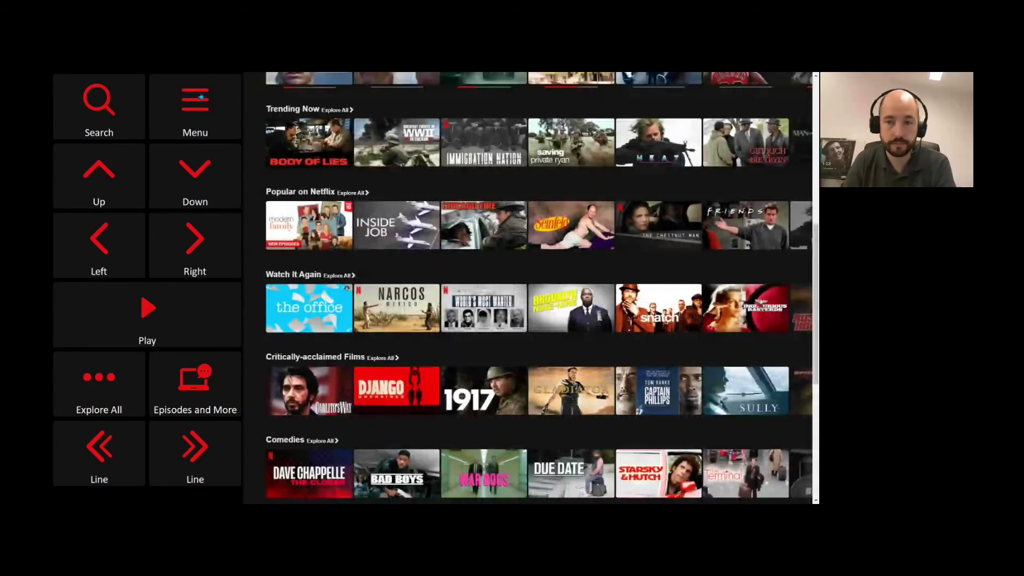
Step: Exit Netflix to the home grid and launch Spotify from Accessible Spotify
click(201, 96)
click(145, 270)
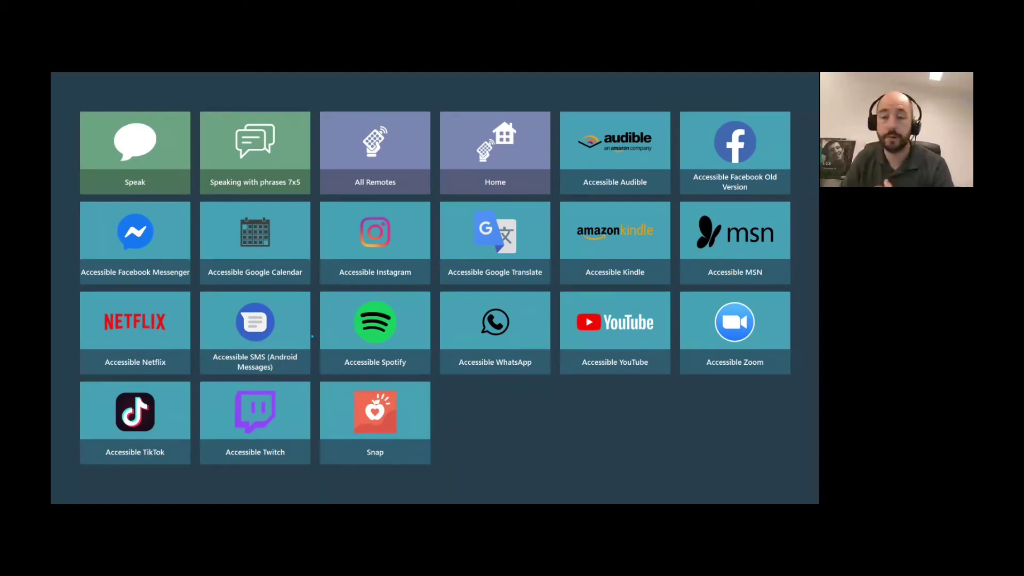
click(381, 338)
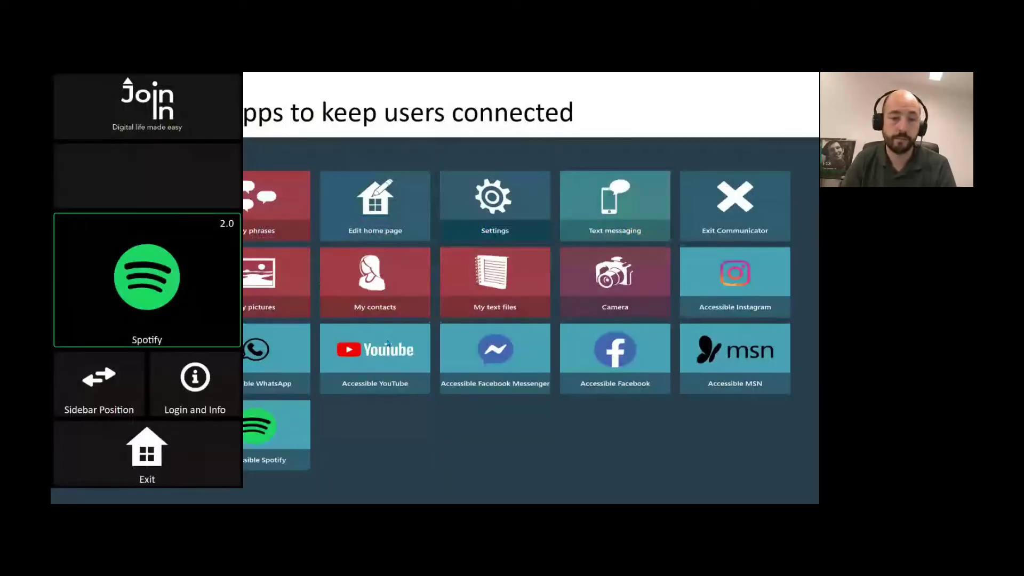
click(191, 250)
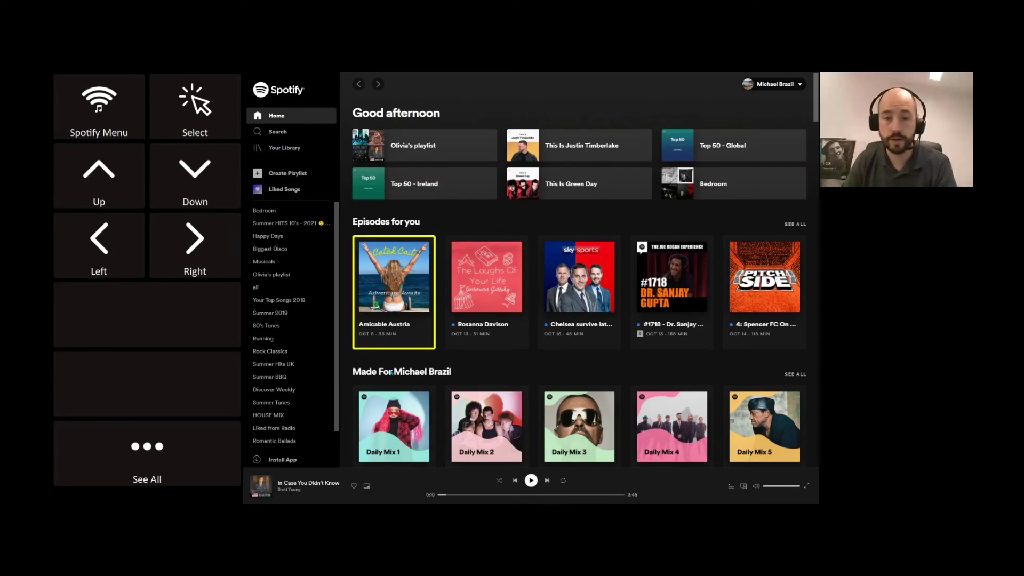
Step: Move the highlight through the Spotify home rows to the first playlist under Recently played and open it
click(196, 171)
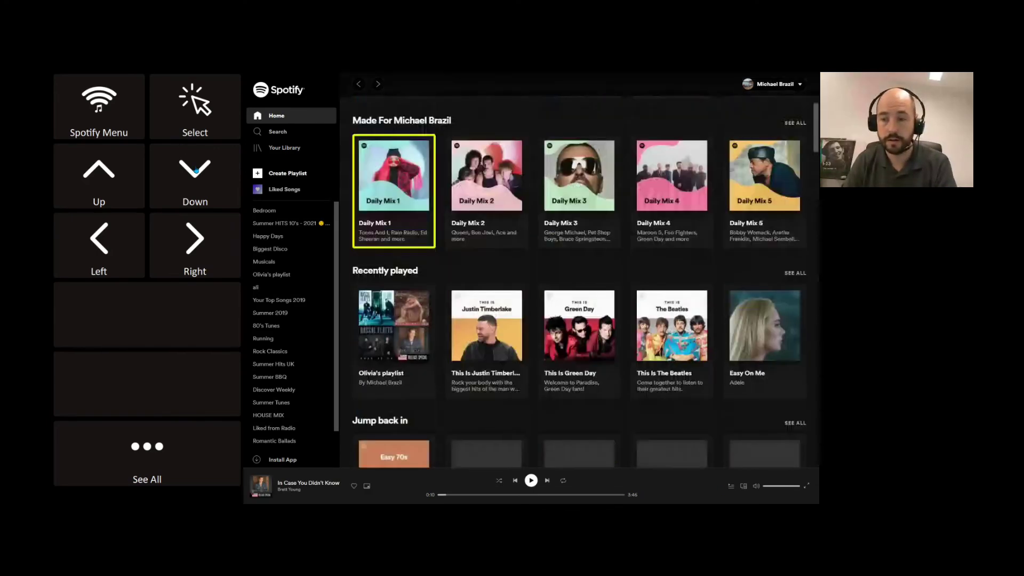
click(197, 171)
click(196, 171)
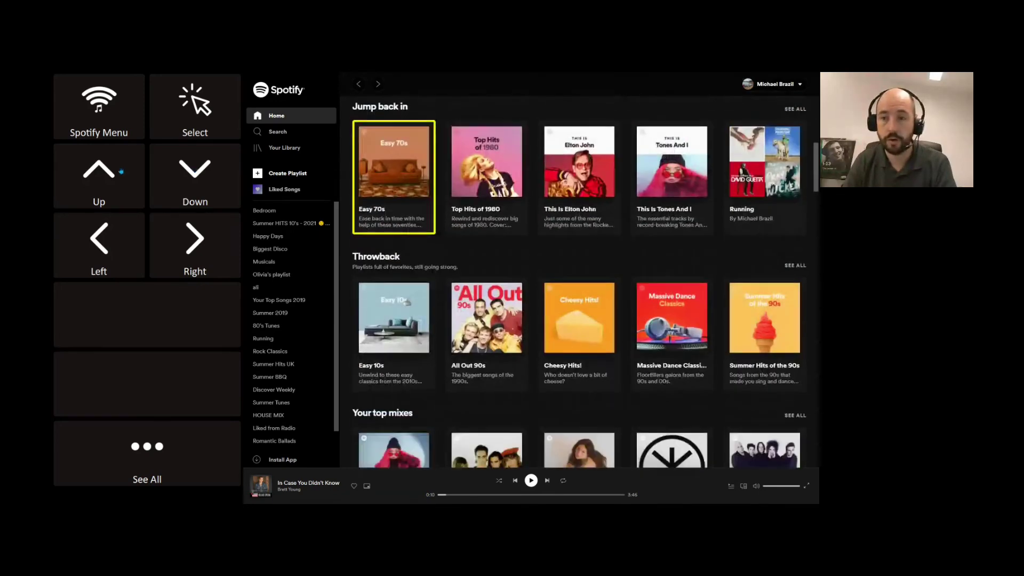
click(99, 171)
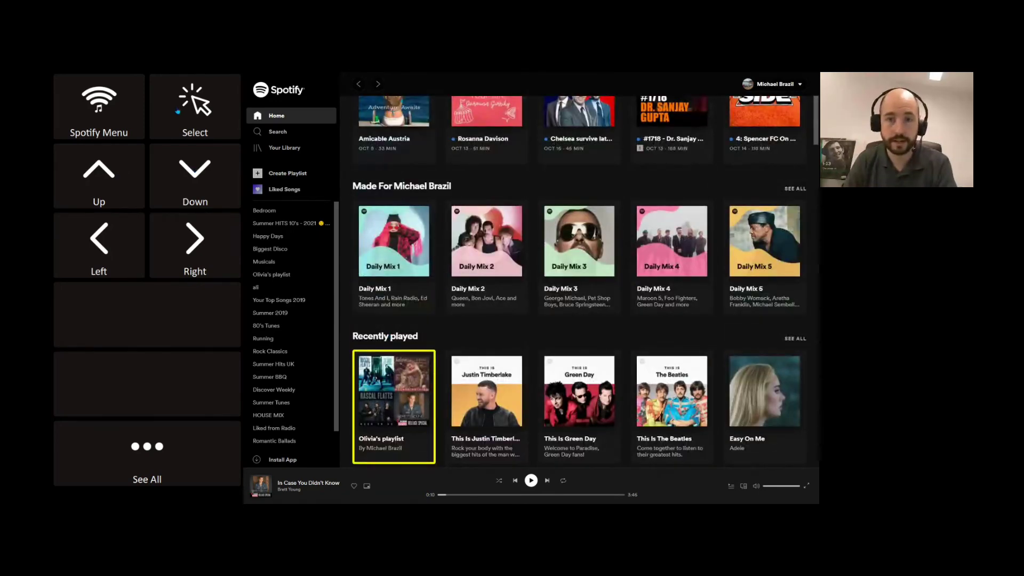
click(195, 106)
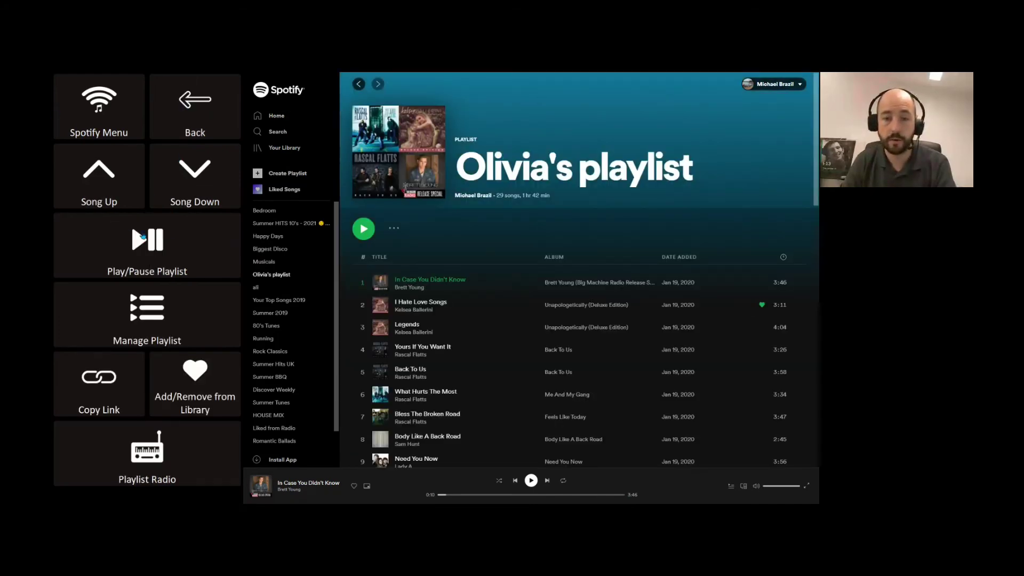
Step: Start and pause the playlist, and go back to Spotify's home page to show all Episodes for you
click(142, 237)
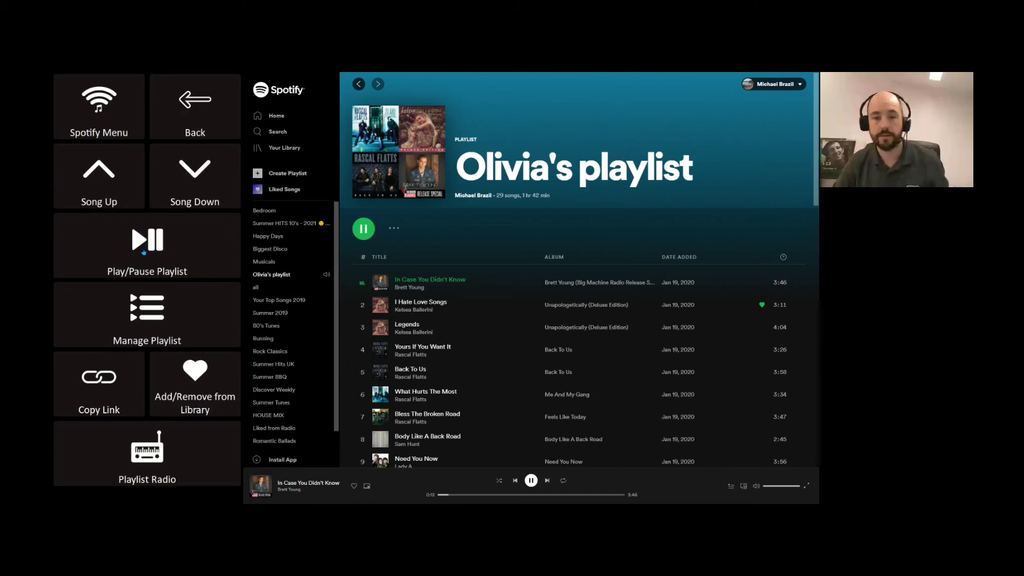
click(159, 235)
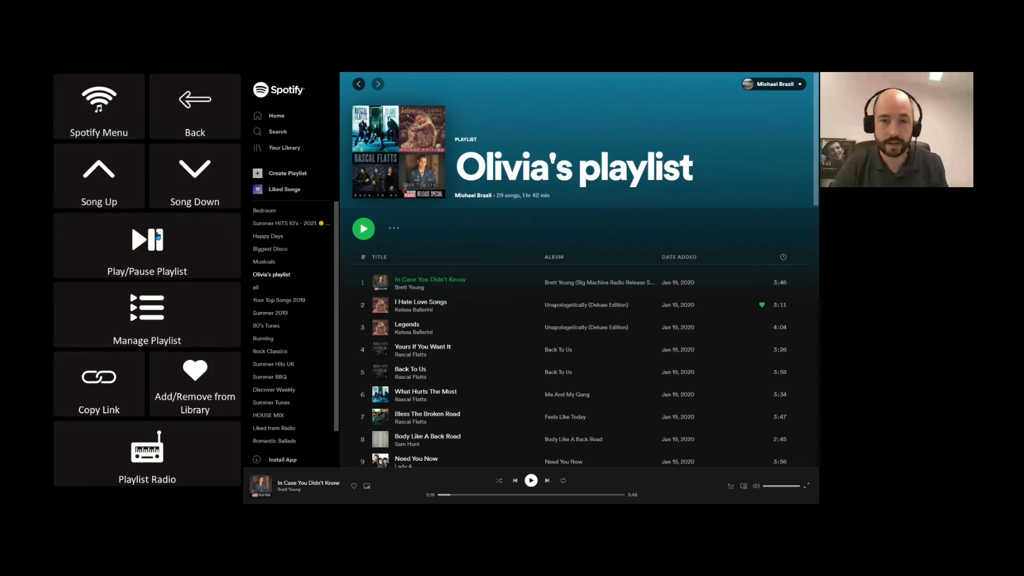
click(196, 113)
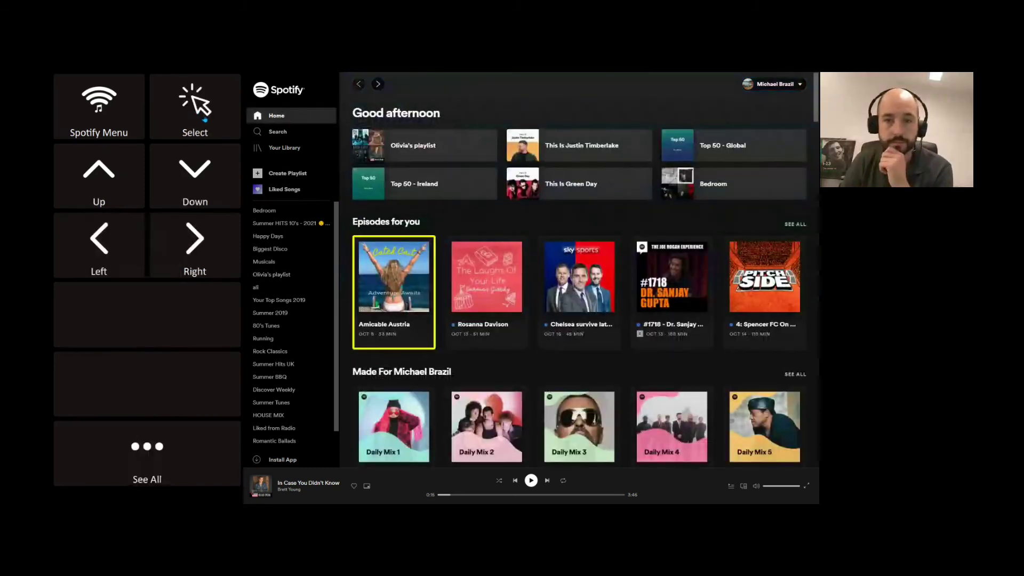
click(149, 446)
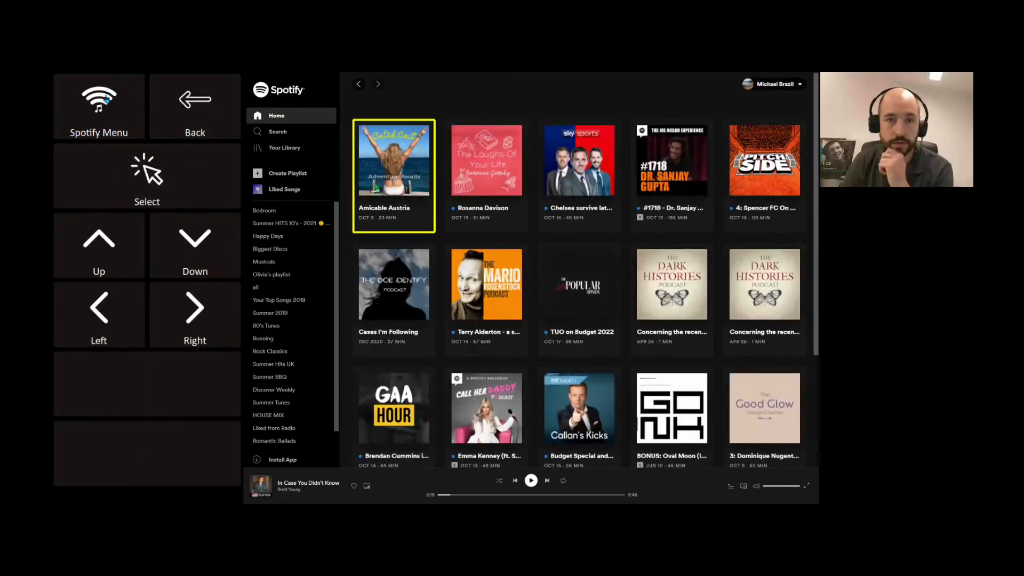
Step: Close Spotify through the Spotify Menu's exit options and return to the home grid
click(107, 107)
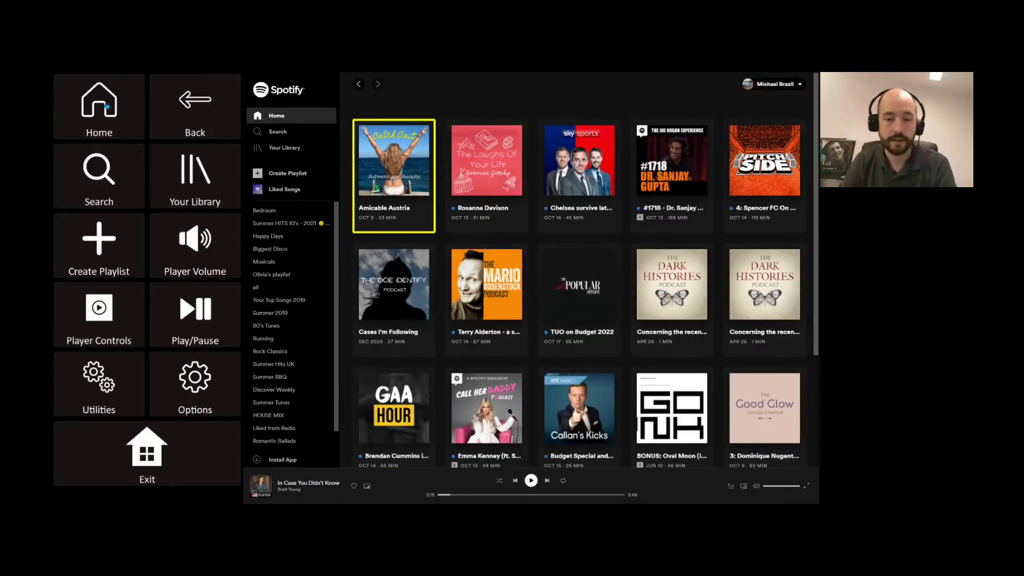
click(151, 464)
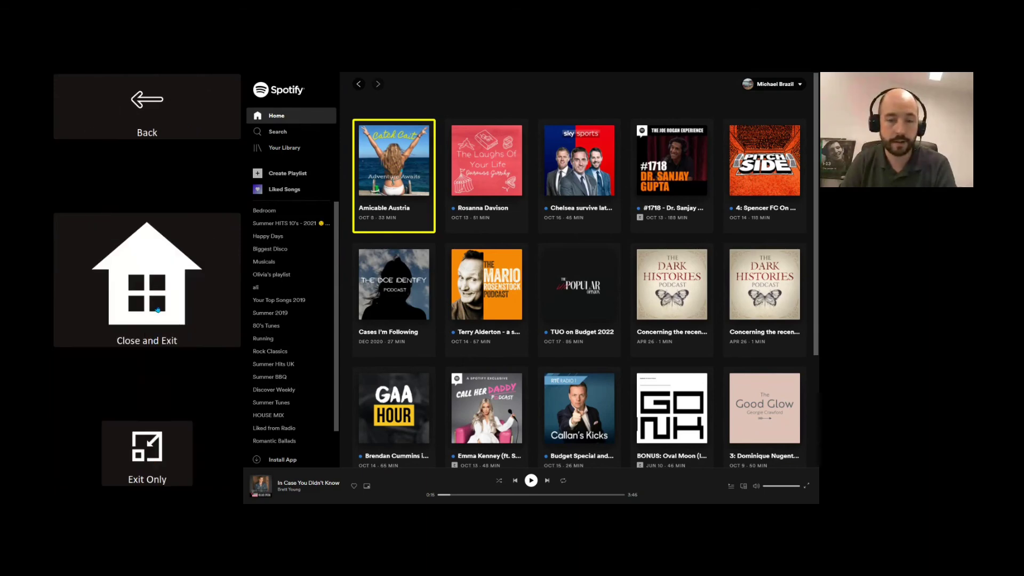
click(159, 283)
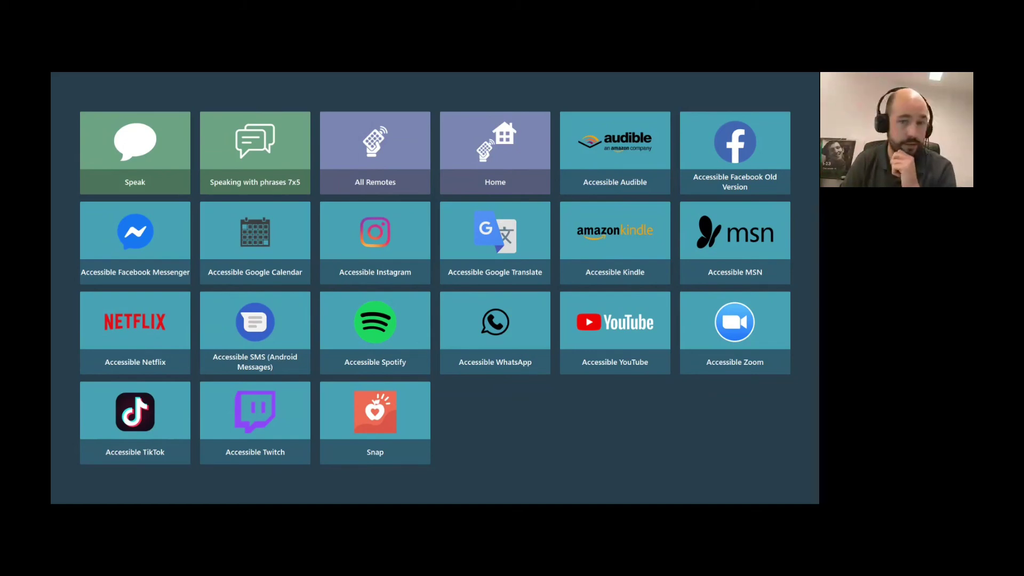
Step: Switch to the slideshow and advance it past the Accessible Apps slide's Spotify arrow to the slide of app logos
key(super+d)
key(alt+Tab)
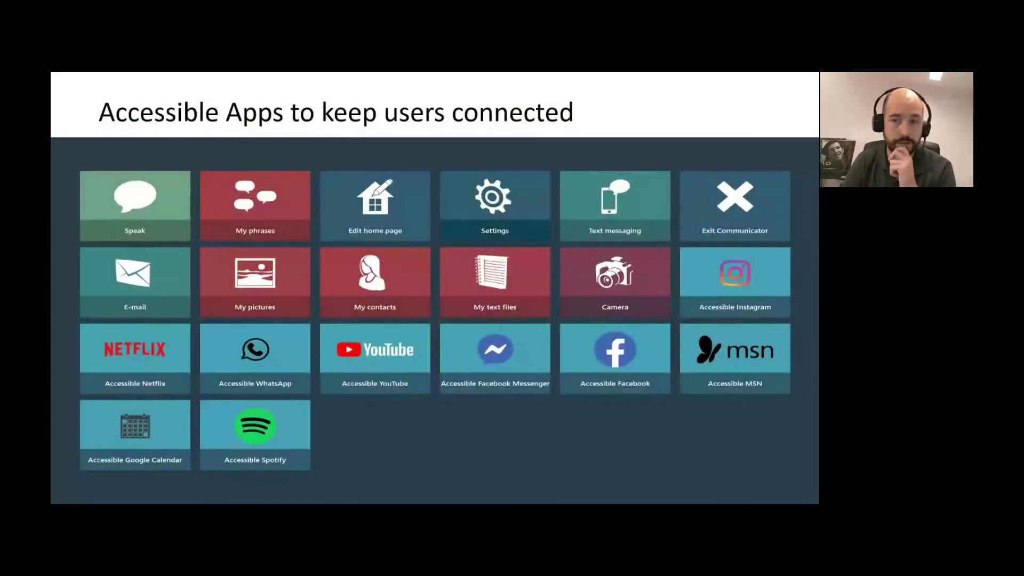
key(Right)
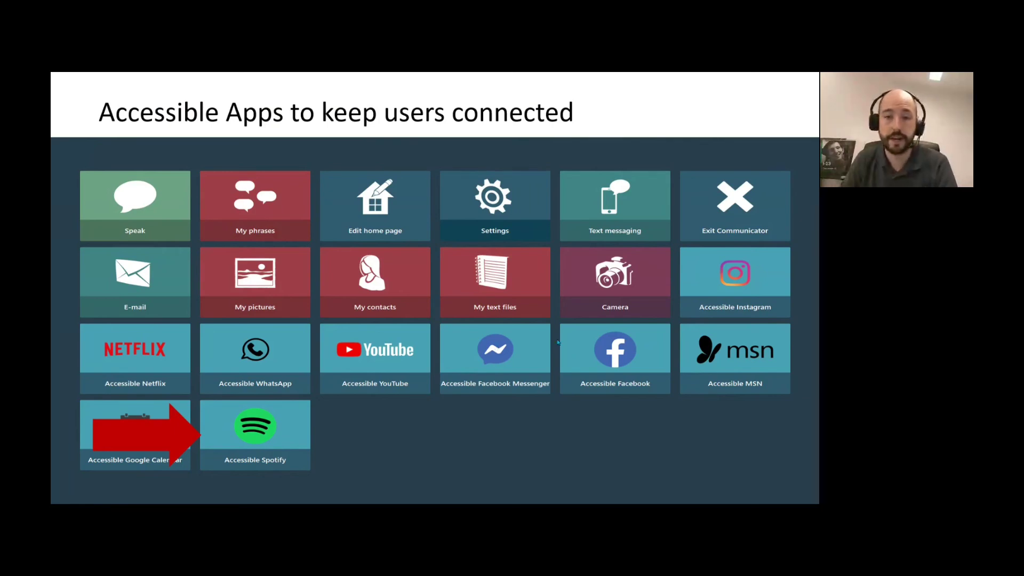
key(Right)
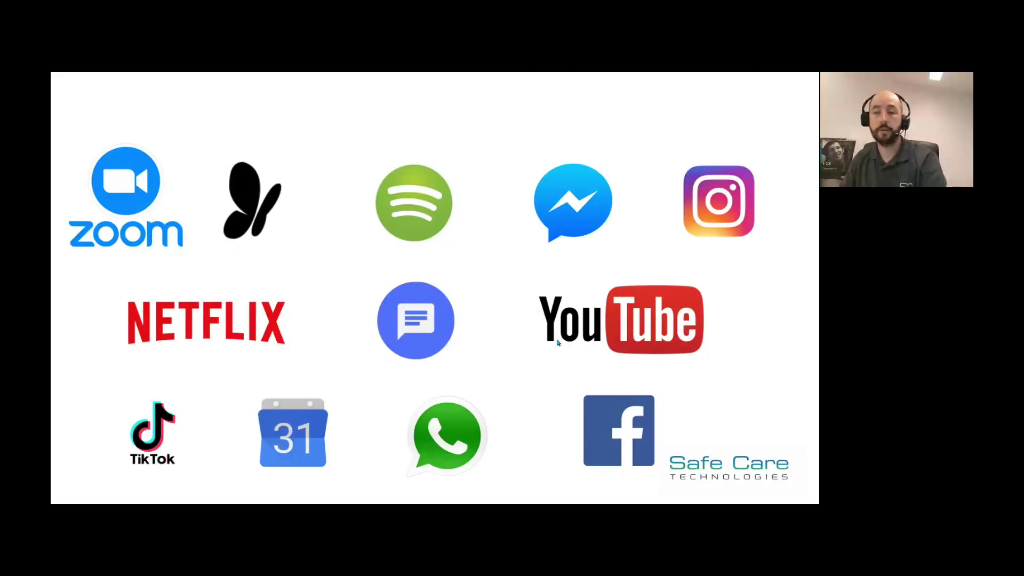